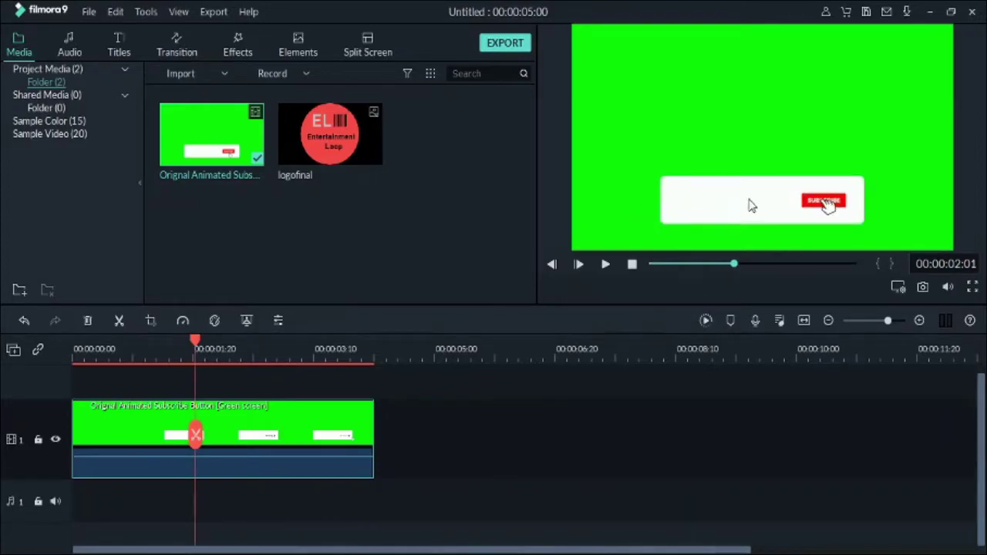
Add the logofinal image on a track above the subscribe button clip and shrink it to fit the left end of the white bar
drag(330, 135, 148, 383)
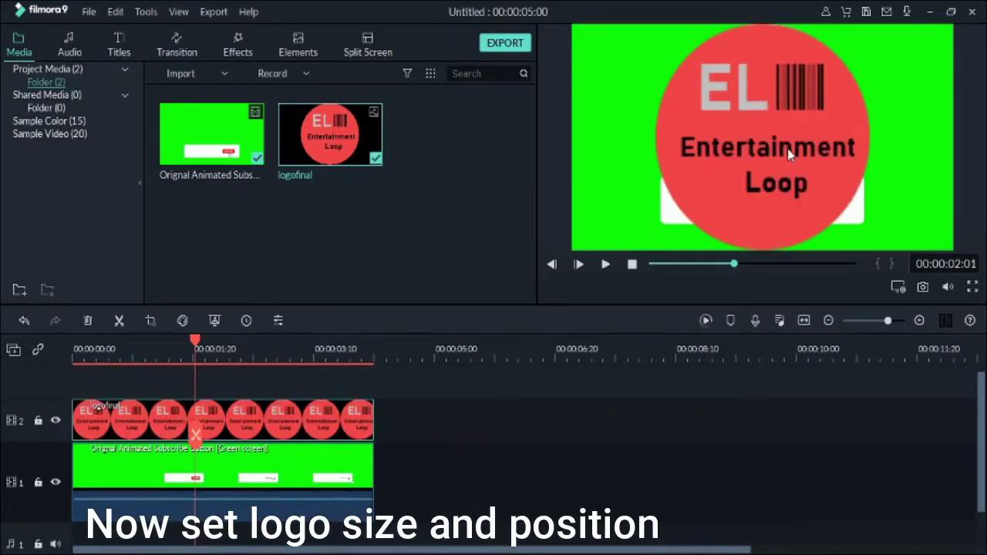
double_click(325, 417)
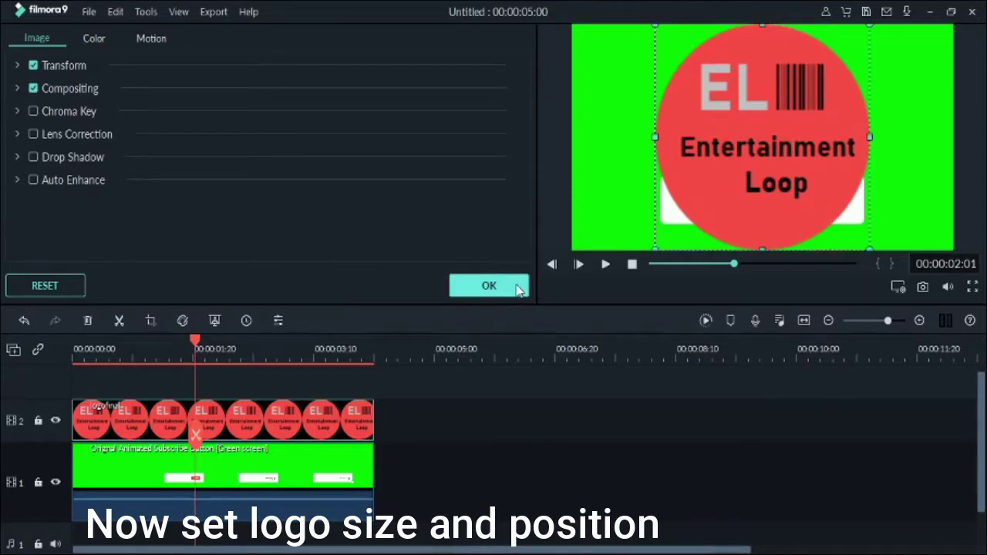
drag(868, 27, 702, 180)
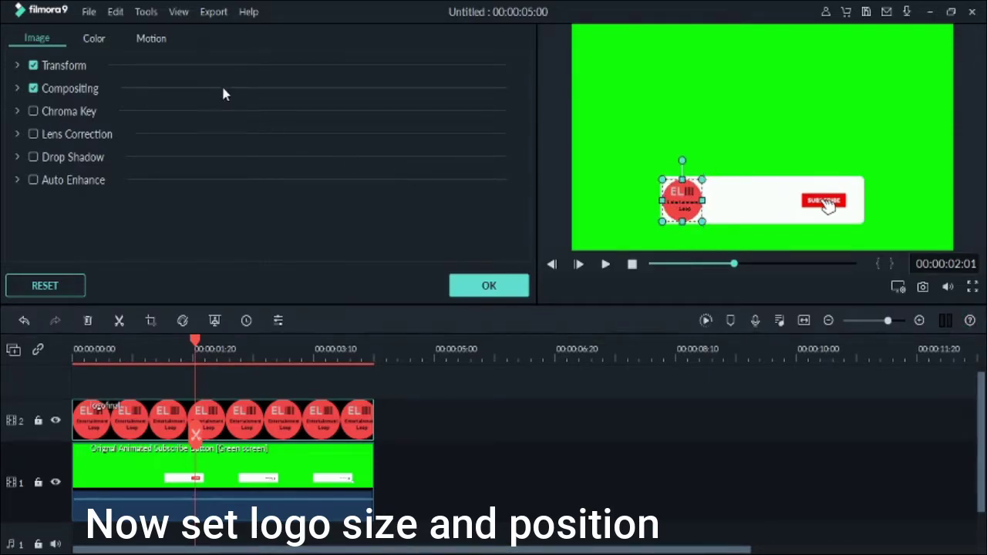
Apply the "To the Right 1" motion animation to the logo clip
click(147, 40)
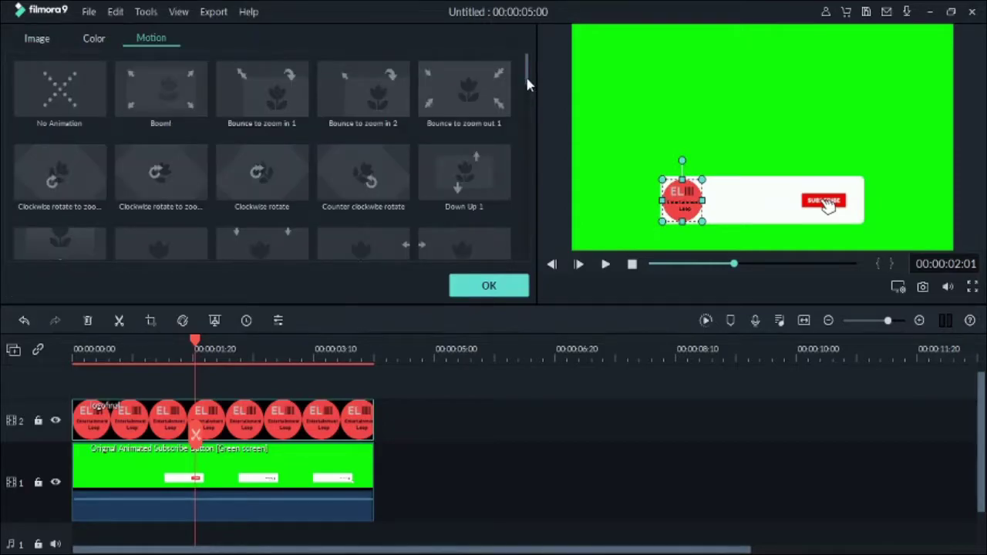
scroll(527, 85, down, 2)
drag(528, 94, 521, 186)
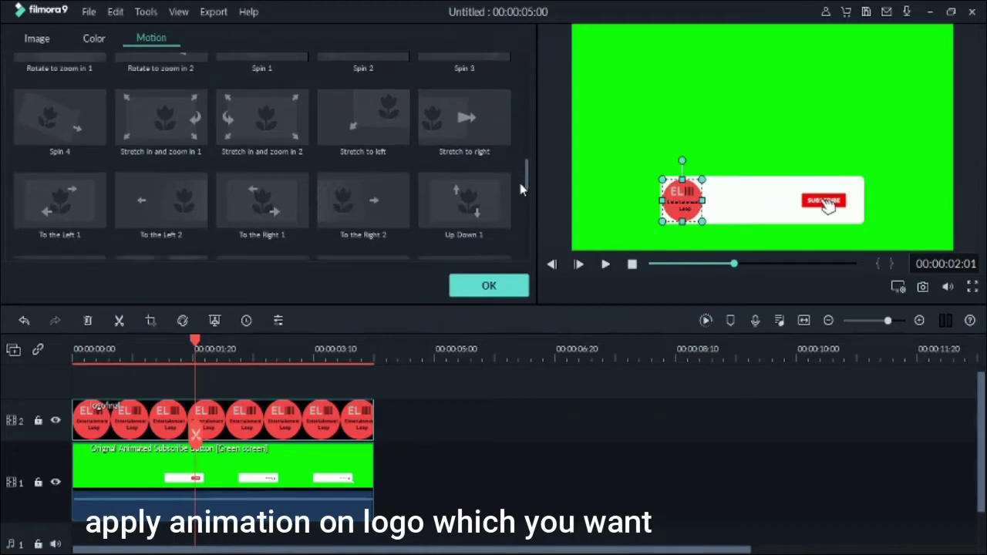
click(258, 199)
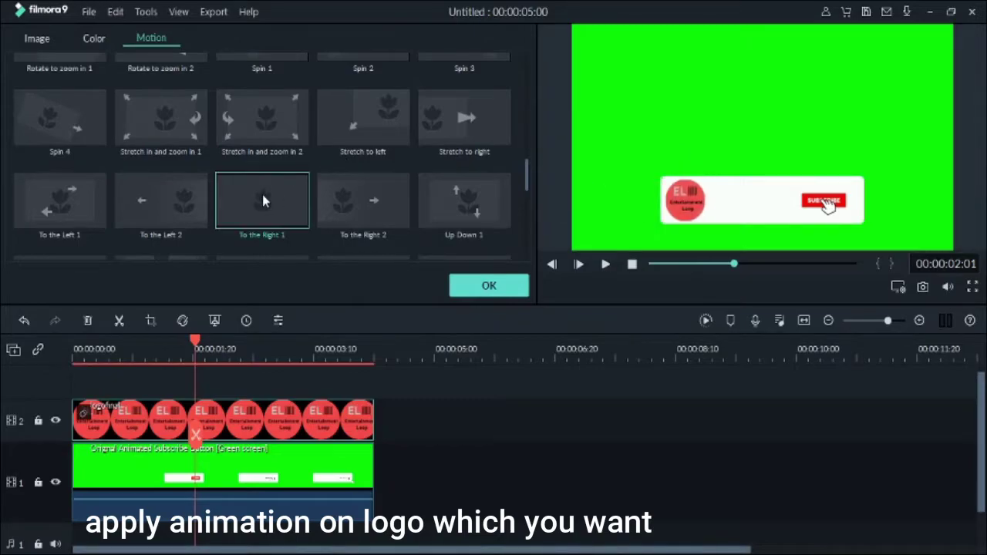
click(486, 287)
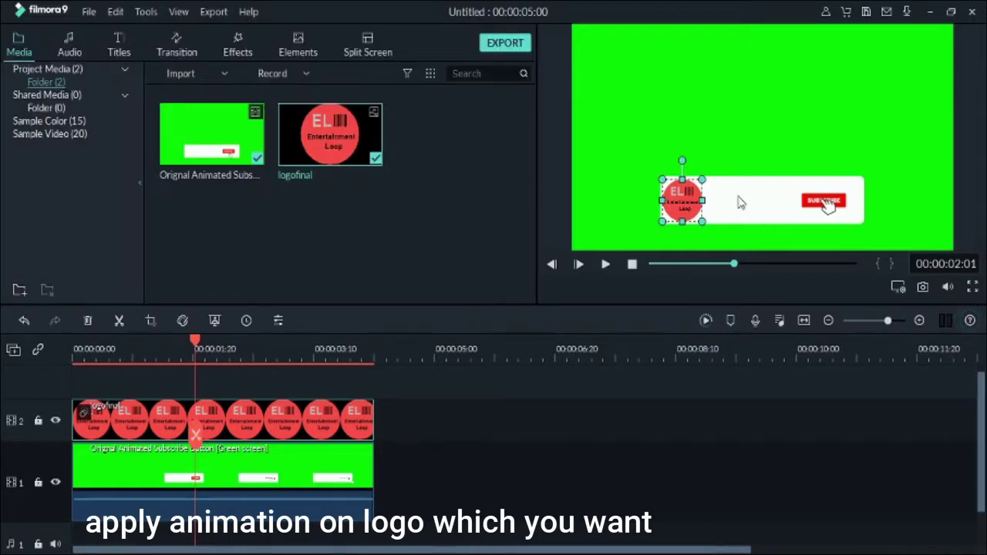
Add a Default Title on the track above the logo and open it in the advanced text editor
scroll(208, 409, up, 1)
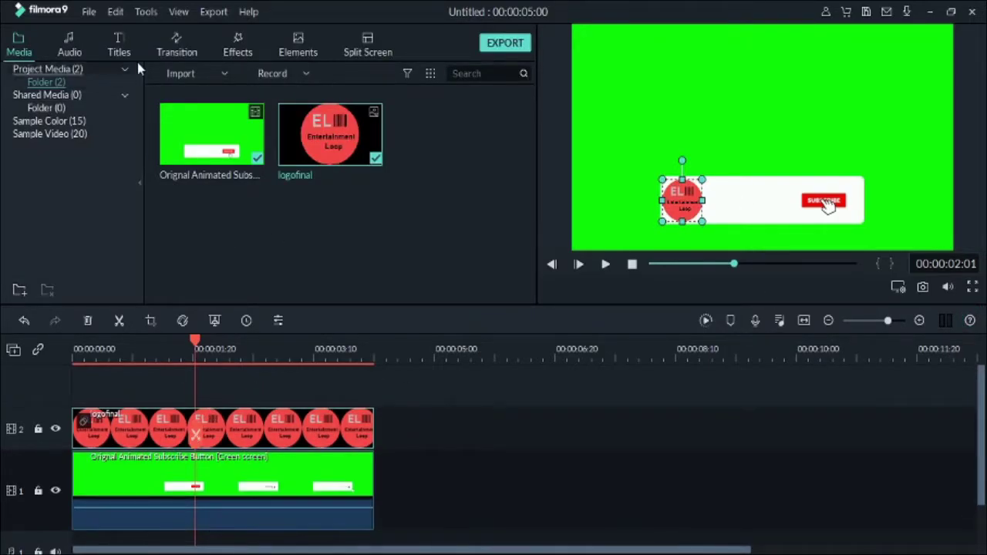
click(118, 46)
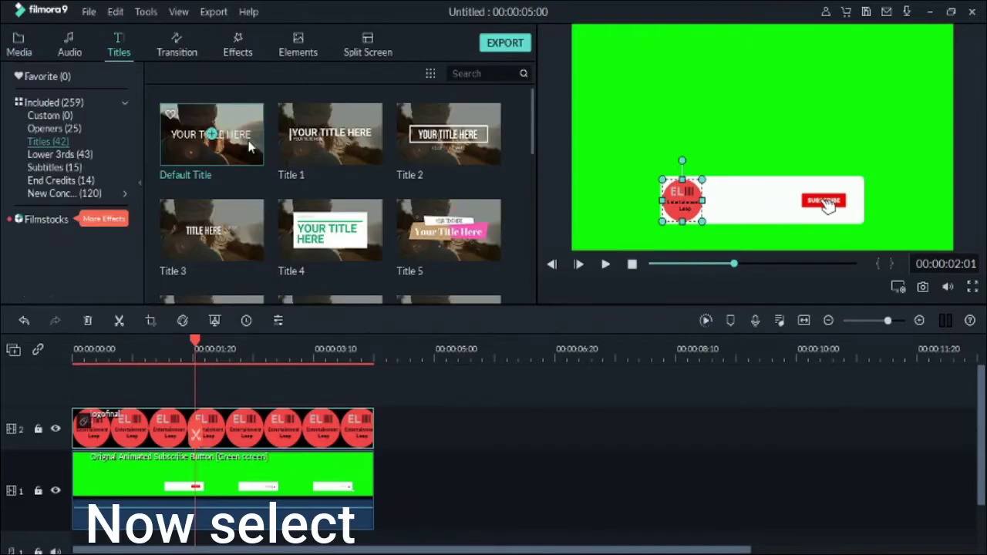
drag(212, 134, 170, 427)
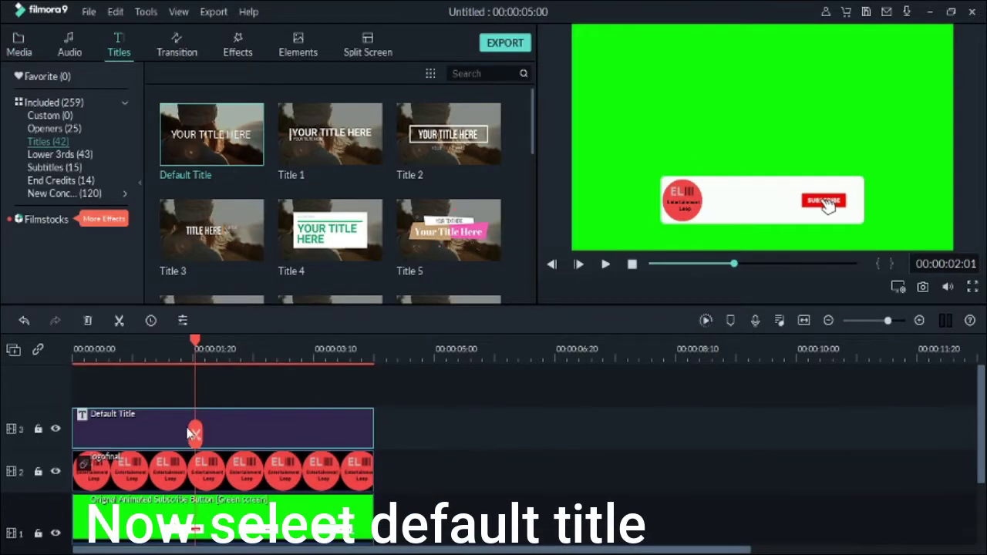
click(242, 425)
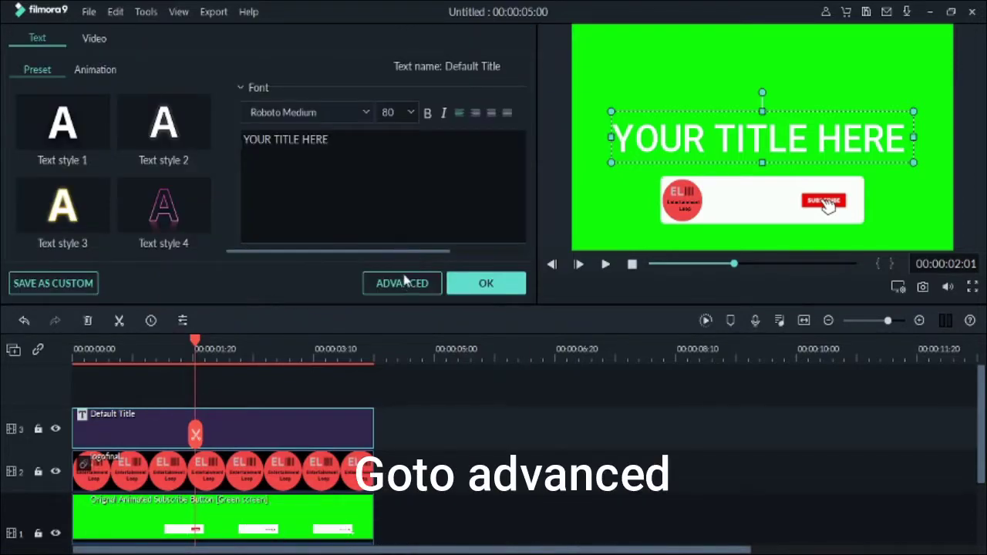
click(402, 284)
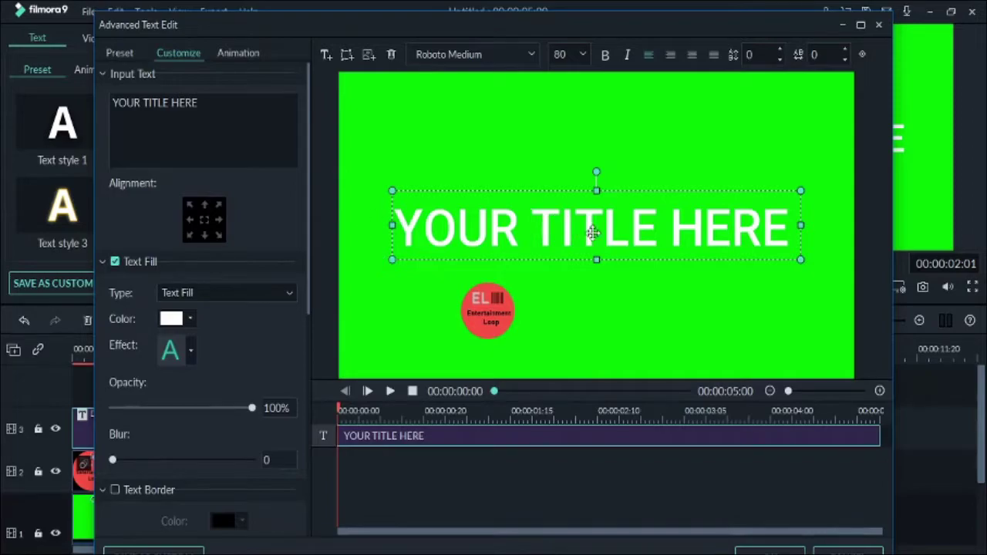
Replace the title text with "#EL Entertainment Loop" and set its fill colour to black
click(219, 116)
key(ctrl+a)
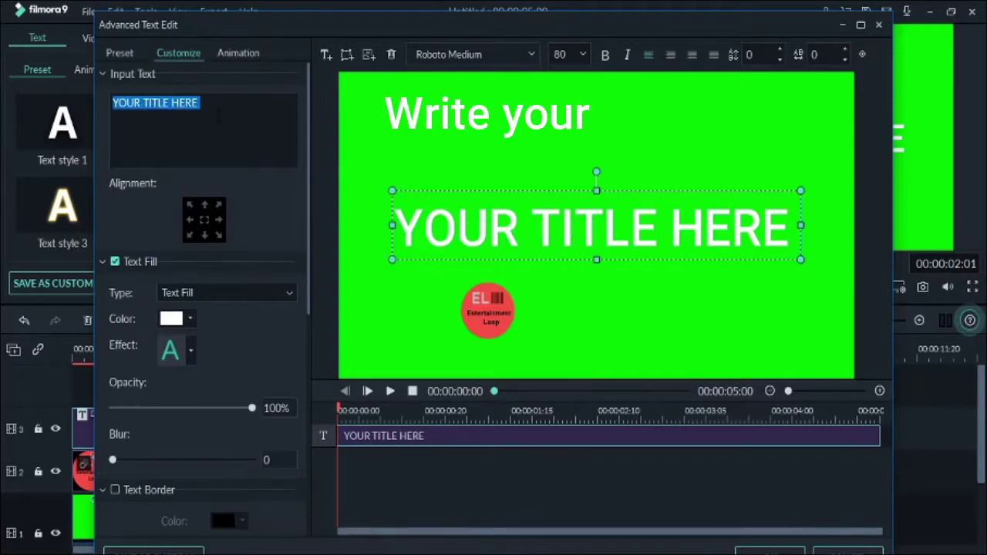
text(#EL Entertainment)
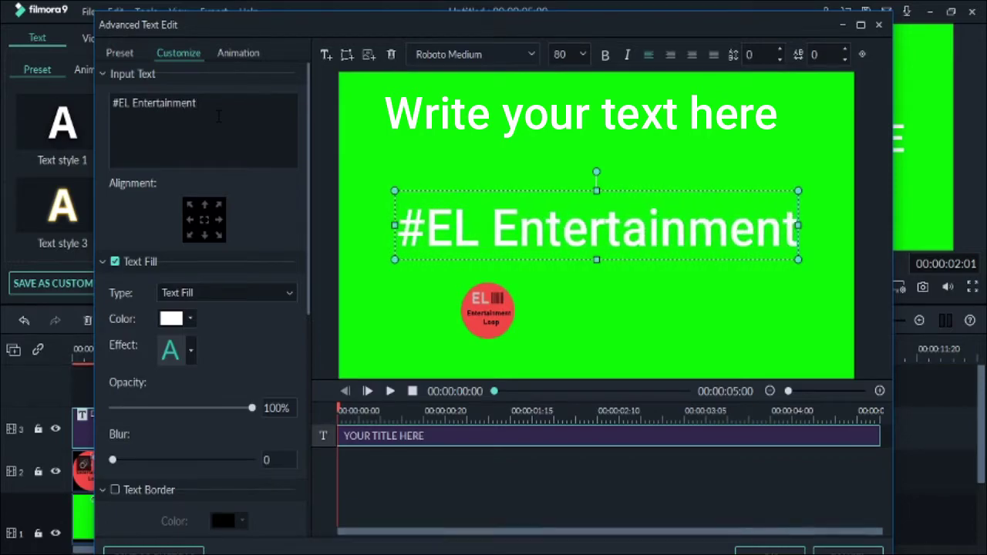
text( Loop)
click(188, 319)
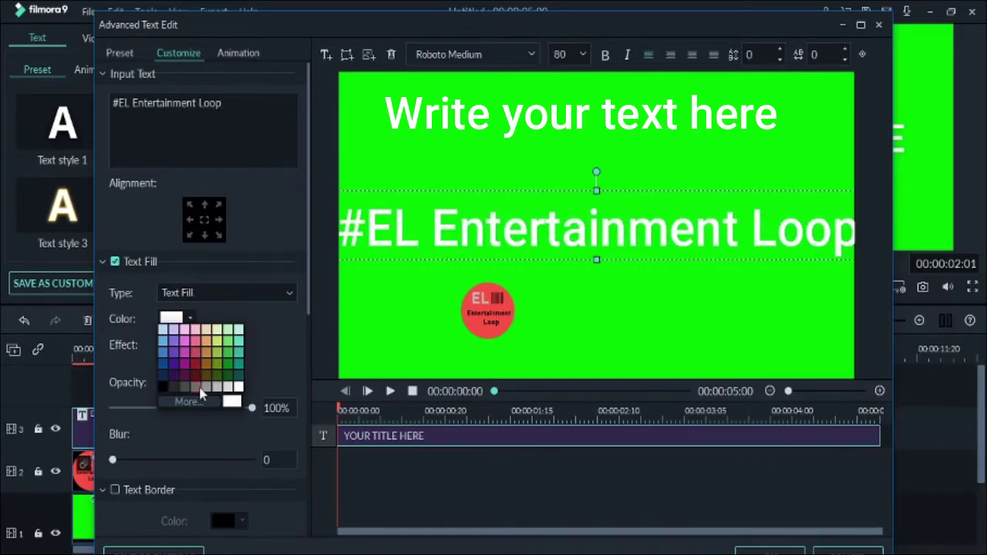
click(161, 388)
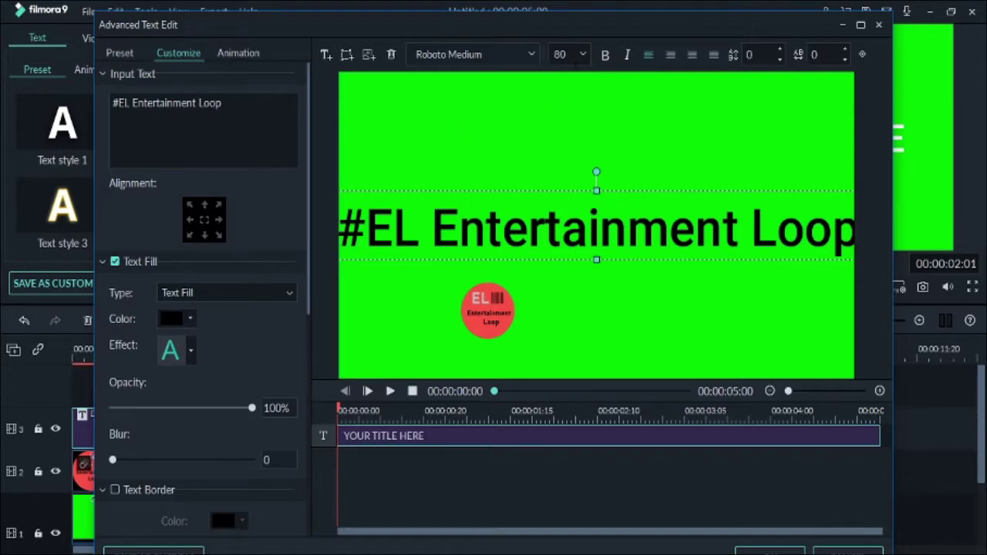
Shrink the title to fit the white bar between the logo and the SUBSCRIBE button, and colour its letters "EL" grey
drag(853, 260, 567, 231)
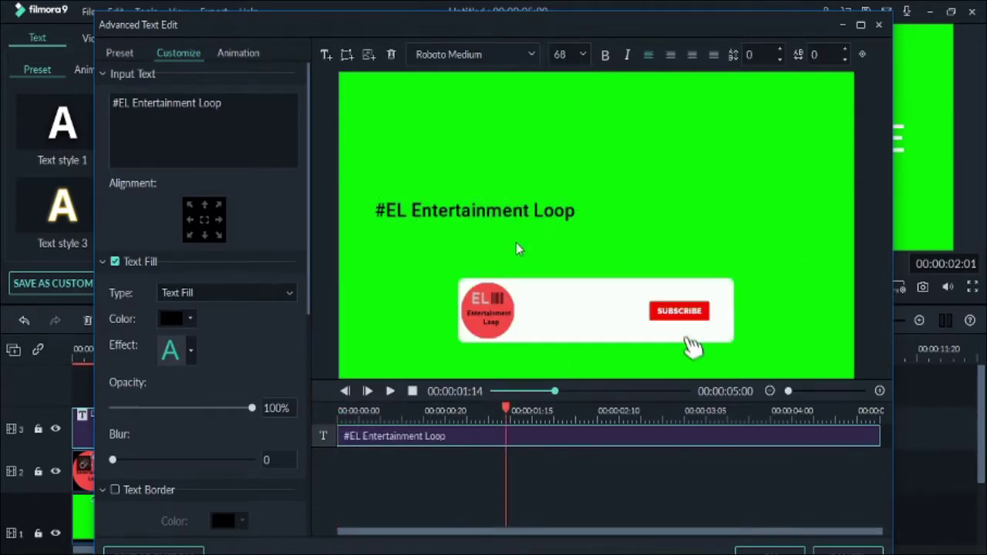
drag(509, 220, 589, 301)
drag(663, 294, 602, 312)
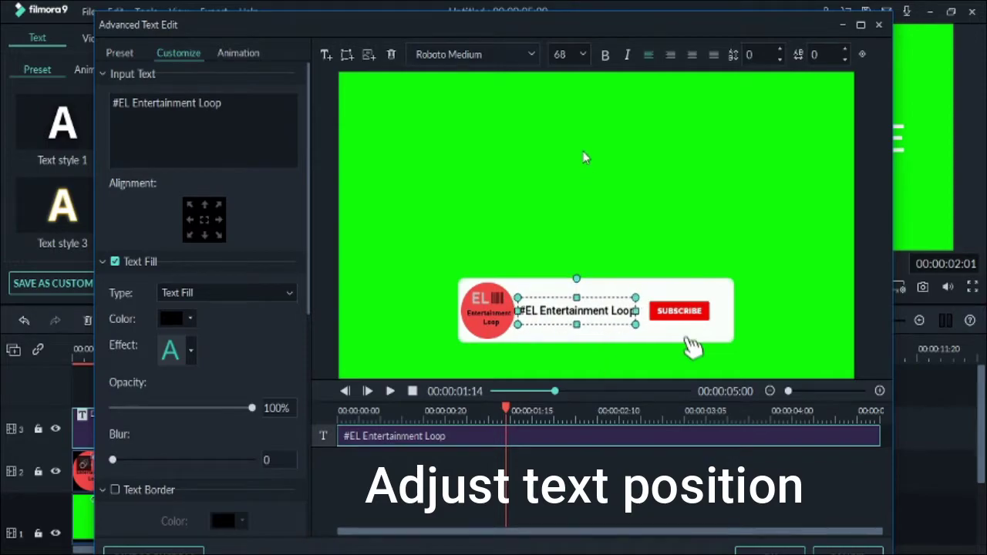
click(191, 319)
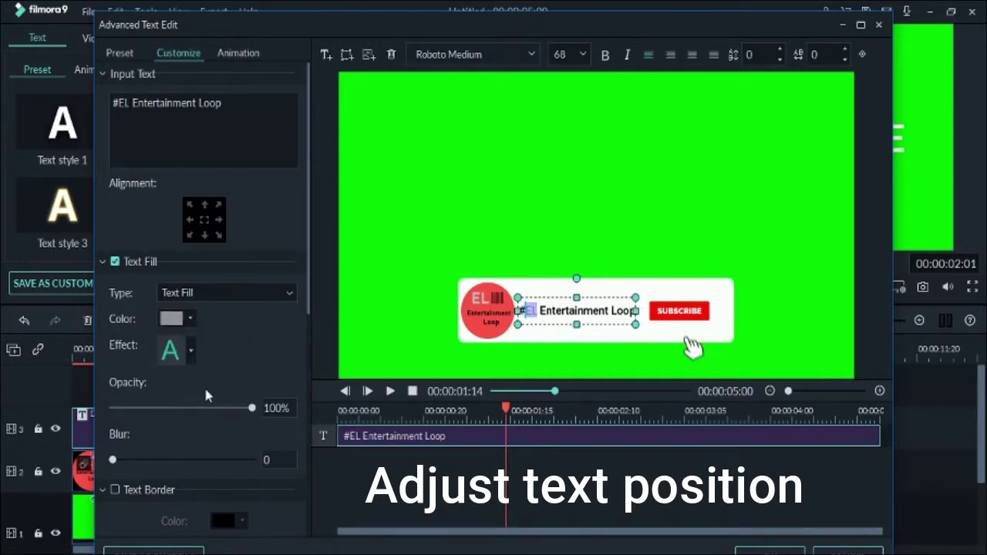
click(439, 292)
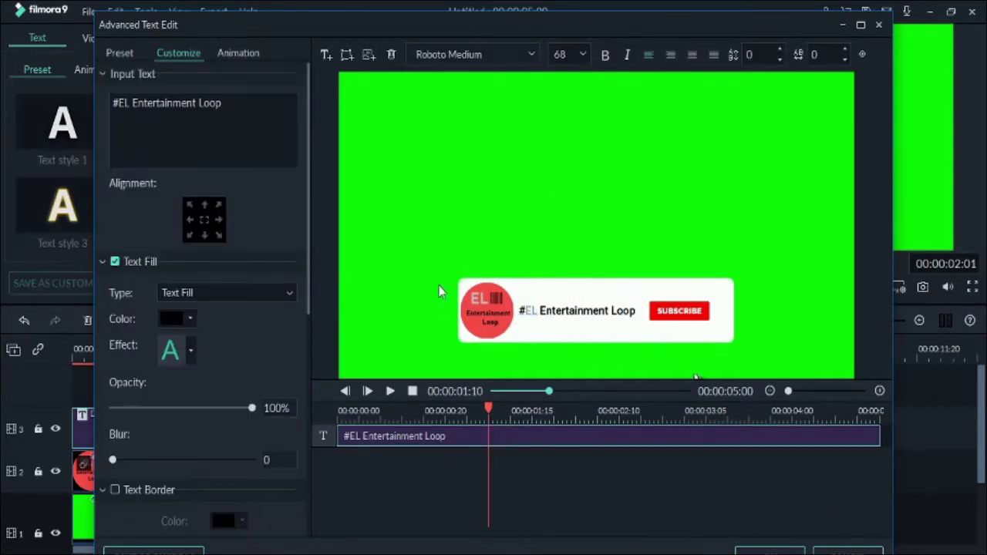
Apply the Left Dir Insert animation to the title, with its intro ending at about 00:00:01:05 and its outro starting at about 00:00:04:00
click(238, 54)
scroll(239, 318, down, 5)
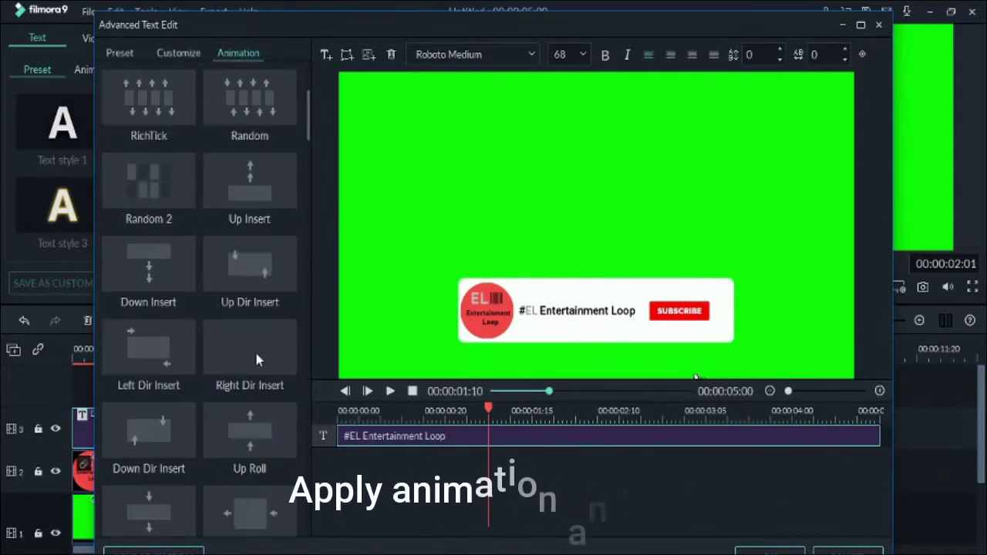
double_click(169, 359)
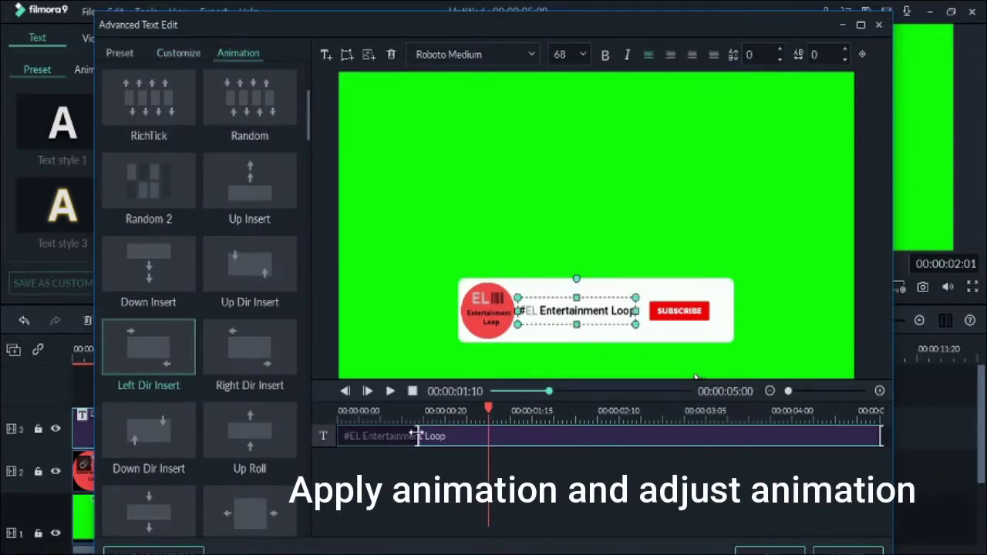
drag(418, 436, 469, 436)
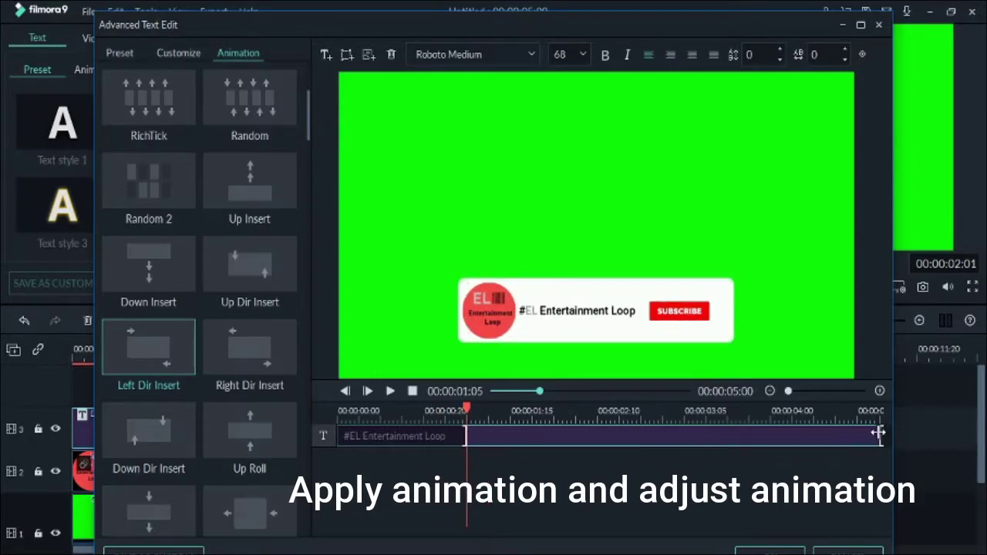
drag(880, 437, 778, 445)
click(390, 391)
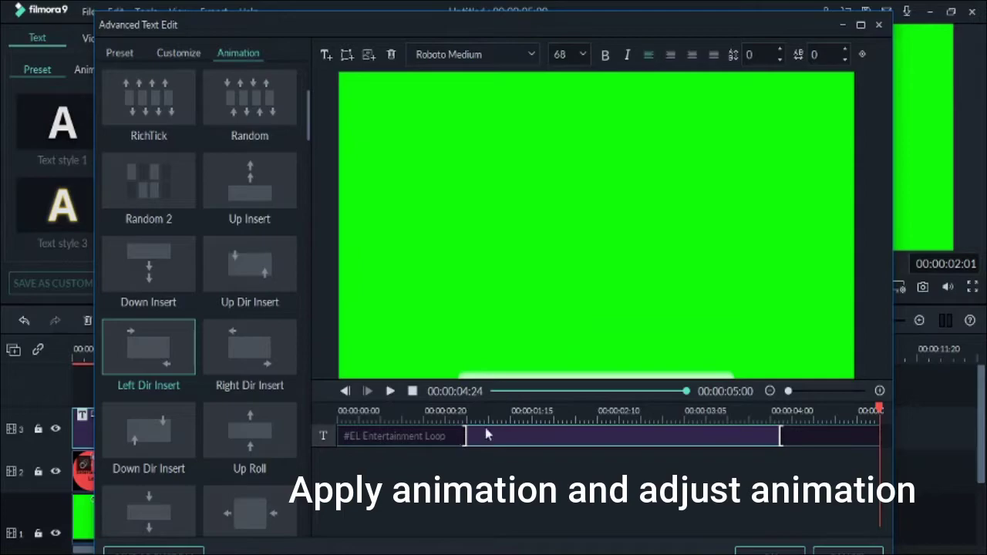
drag(781, 438, 785, 438)
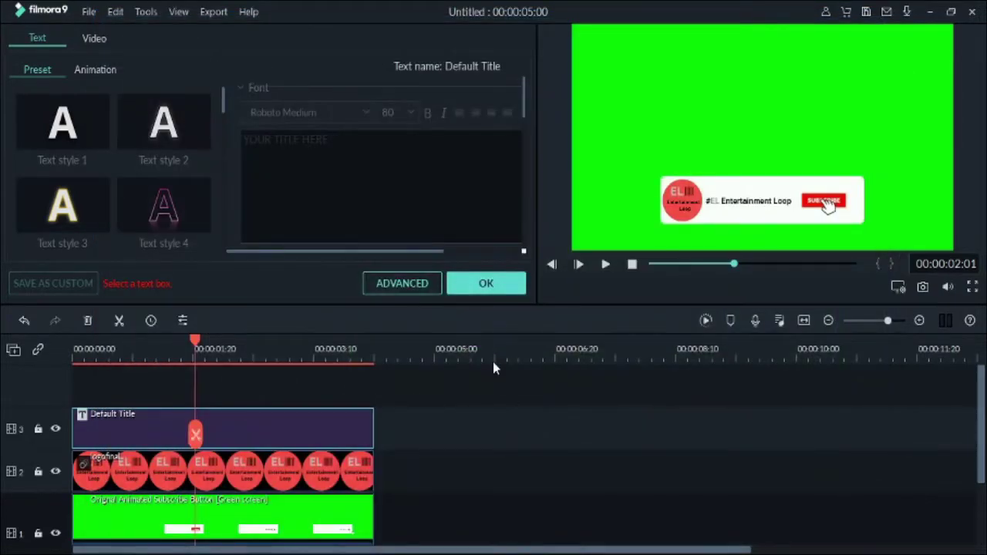
click(486, 283)
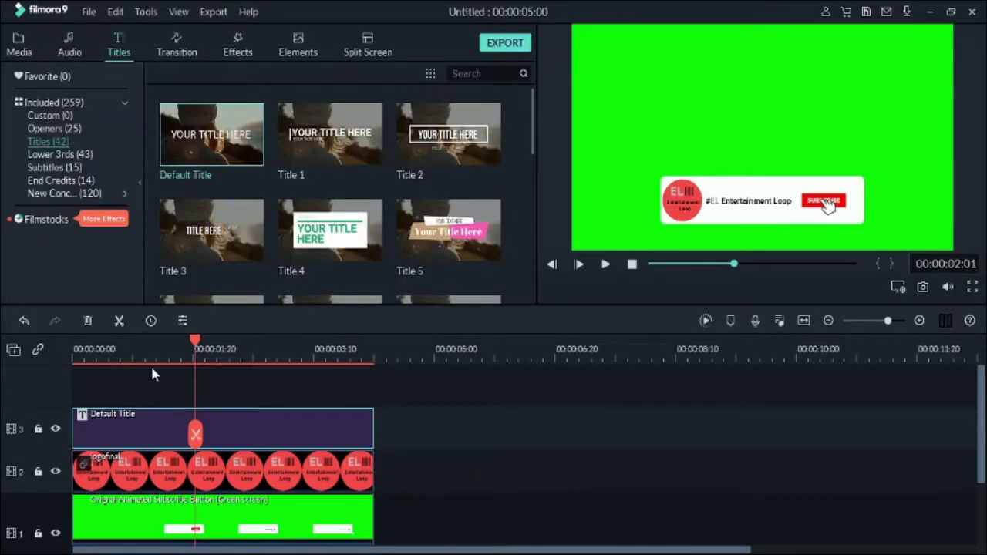
Add a second Default Title on the track above the first and change its text to "For More Vides & Updates"
drag(213, 116, 287, 386)
double_click(279, 435)
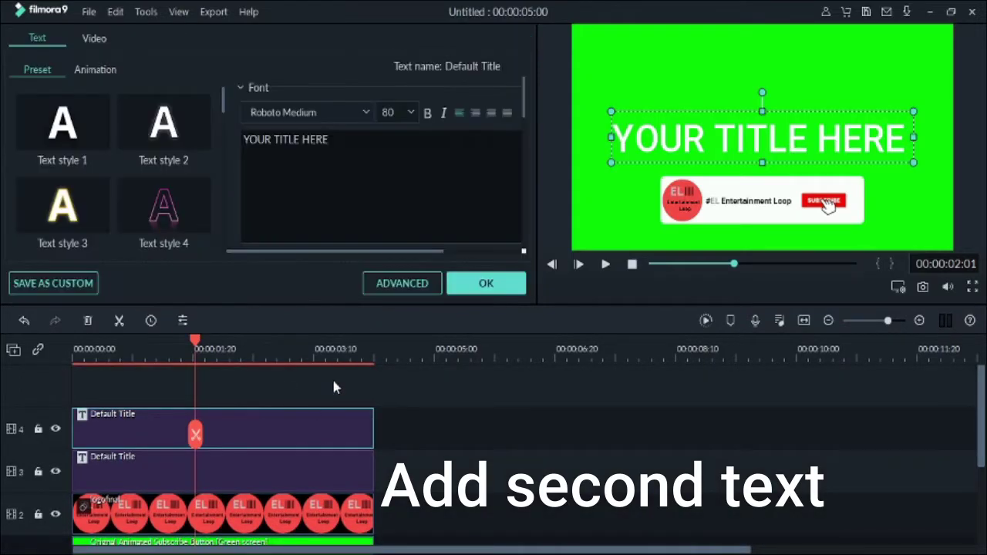
click(403, 283)
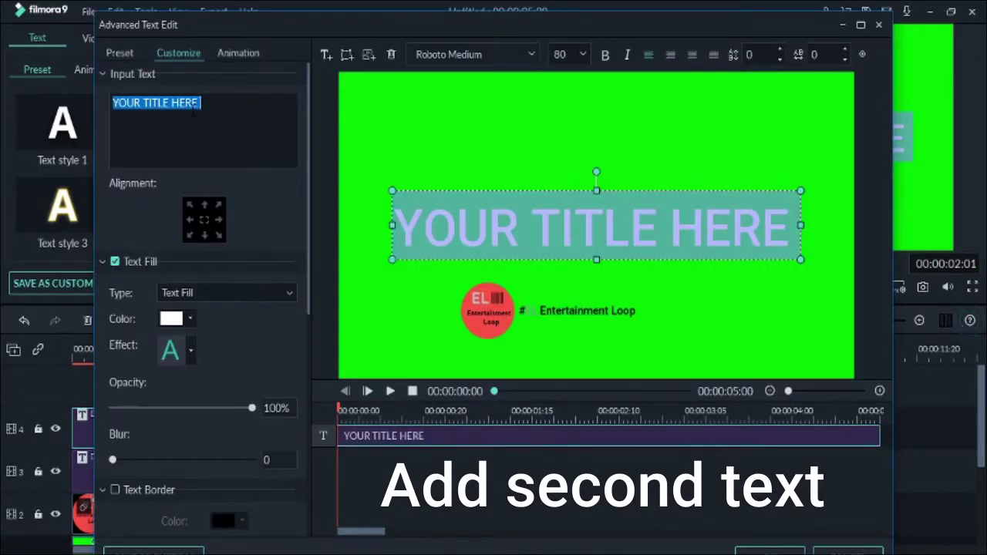
key(BackSpace)
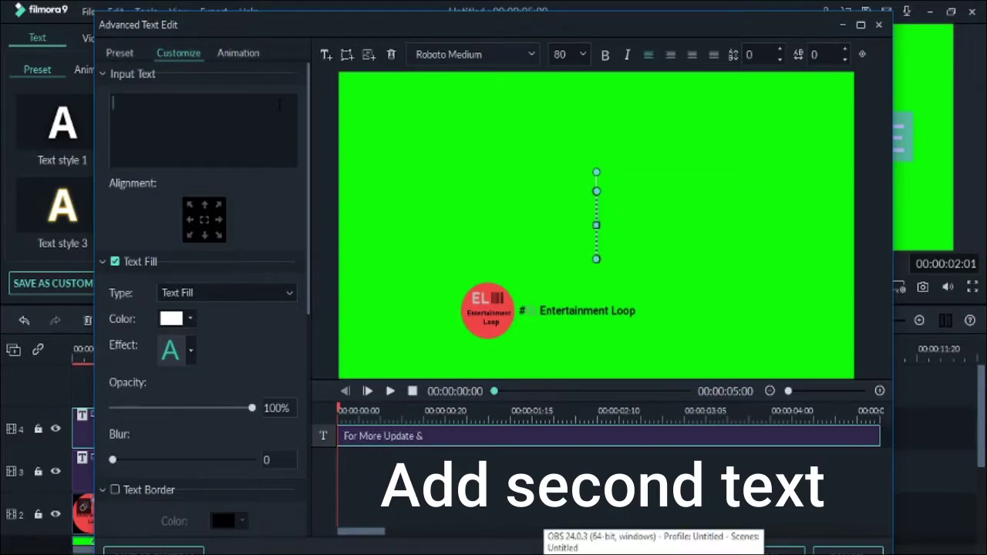
text(For More Vides & )
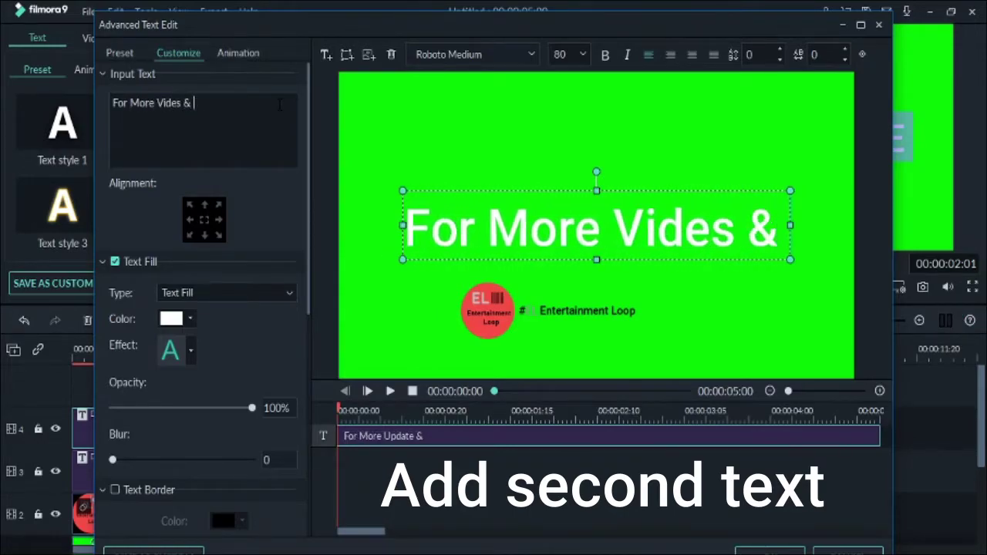
text(Updates)
Set the second title's font size to 64 and its fill colour to black
click(531, 54)
click(571, 54)
click(560, 90)
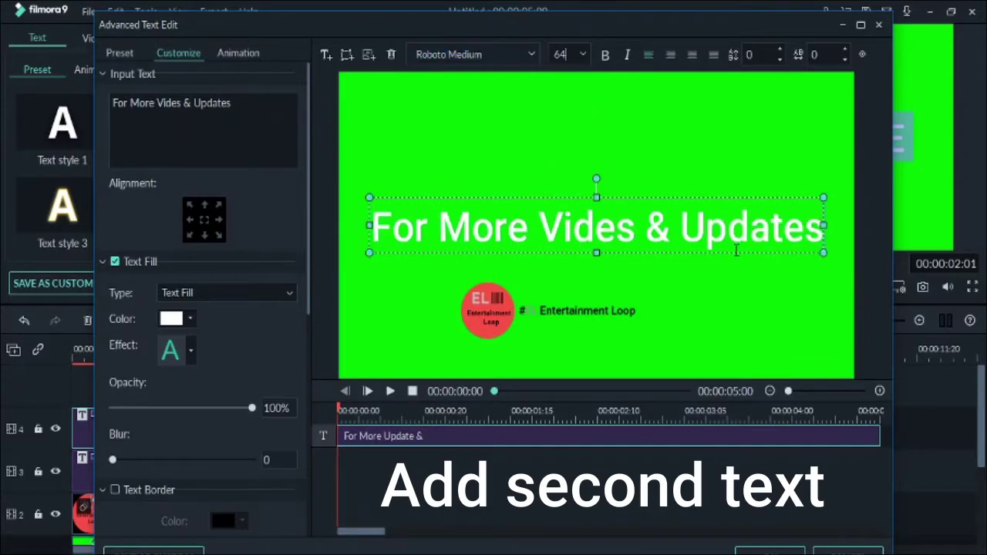
click(190, 319)
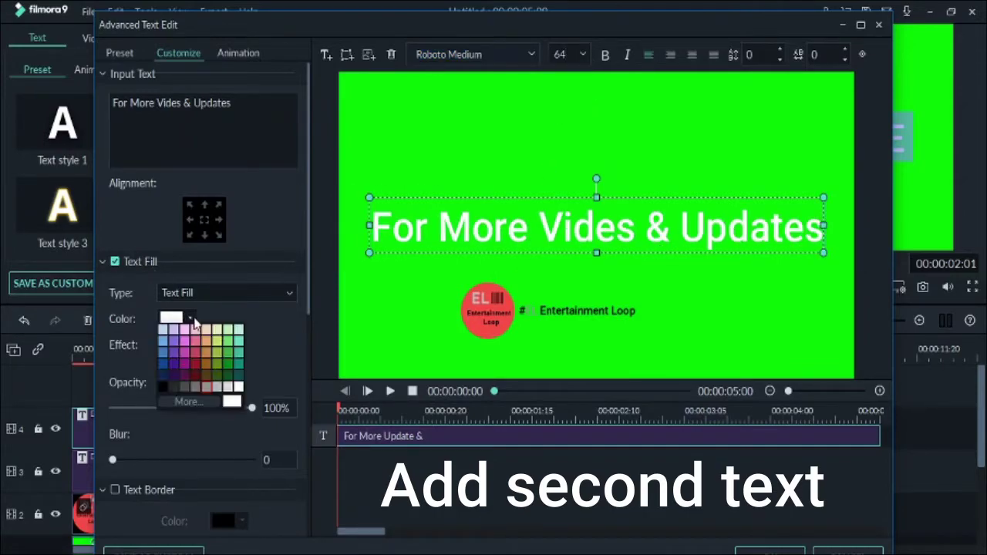
click(163, 386)
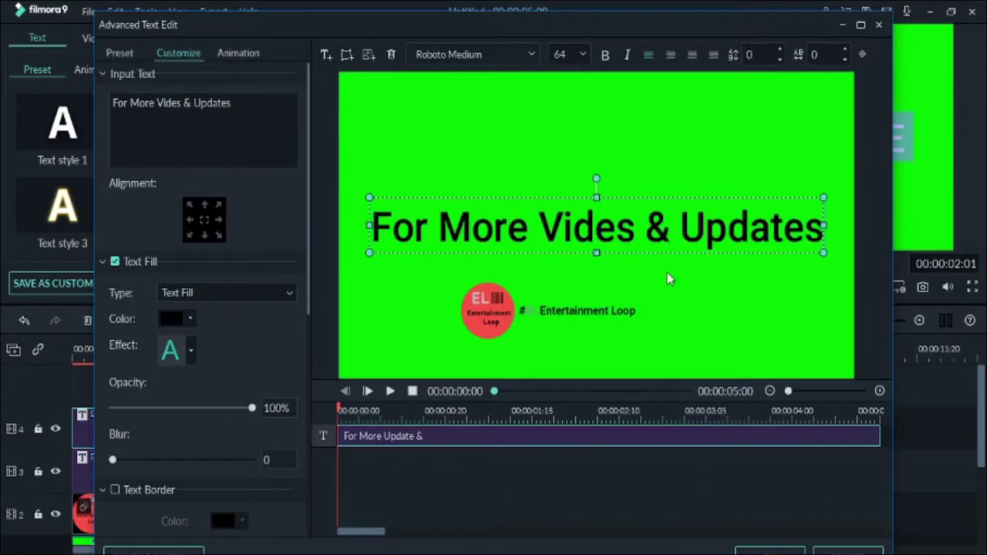
Shrink the "For More Vides & Updates" text and place it in the white bar directly beneath "#EL Entertainment Loop"
click(564, 394)
click(823, 246)
drag(825, 254, 570, 222)
drag(512, 217, 608, 334)
drag(669, 341, 647, 337)
drag(578, 330, 584, 331)
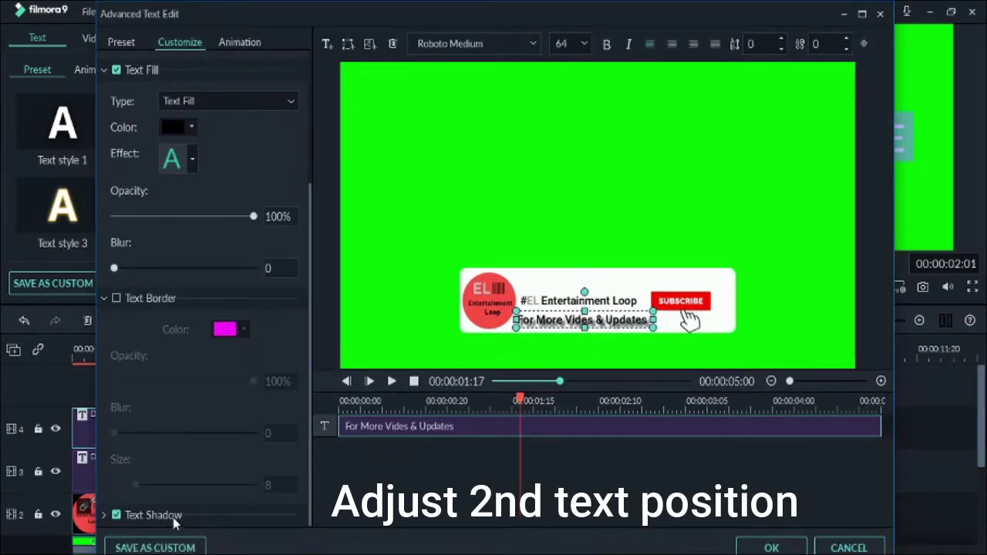
Choose a shadow type for the "For More Vides & Updates" text and set the shadow opacity to 80%
scroll(196, 410, down, 3)
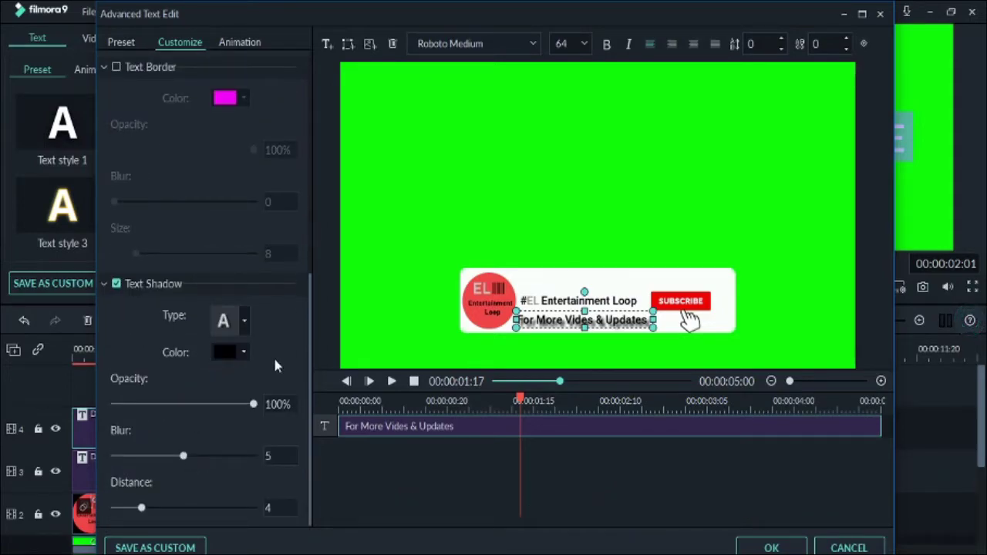
click(243, 321)
click(199, 395)
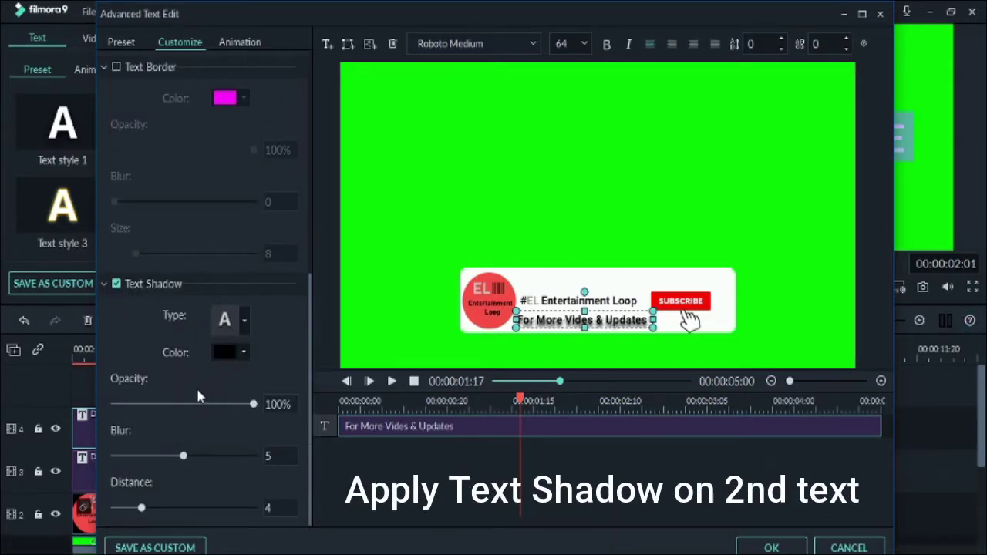
click(245, 321)
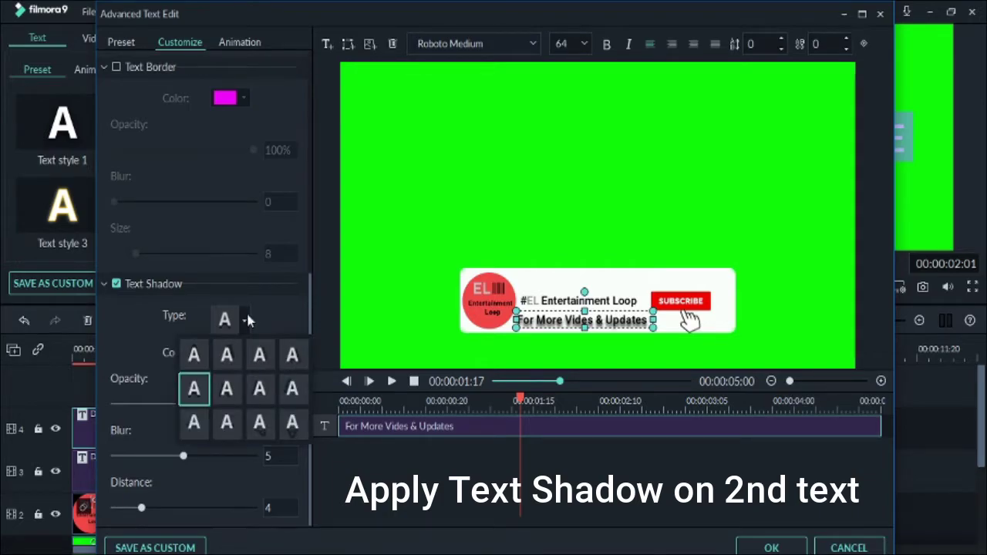
click(275, 317)
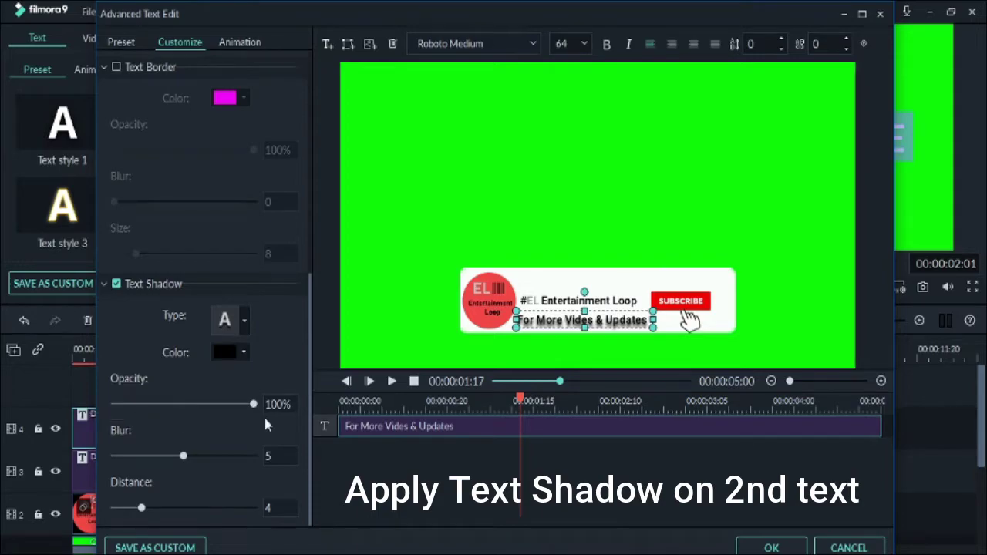
drag(249, 406, 228, 405)
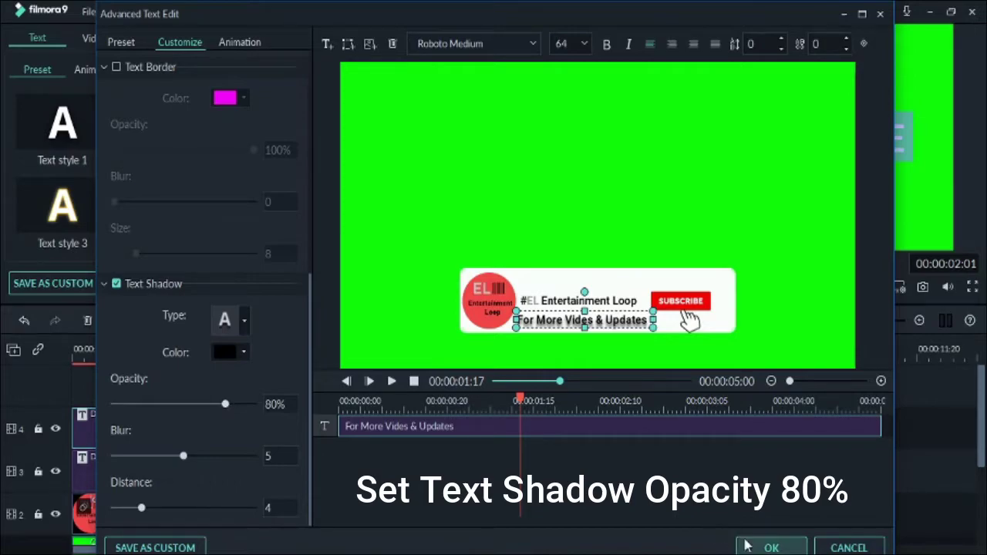
Apply the Wavy style animation to the second title, with its intro ending after about one second and its outro starting at about 00:00:04:07
click(239, 41)
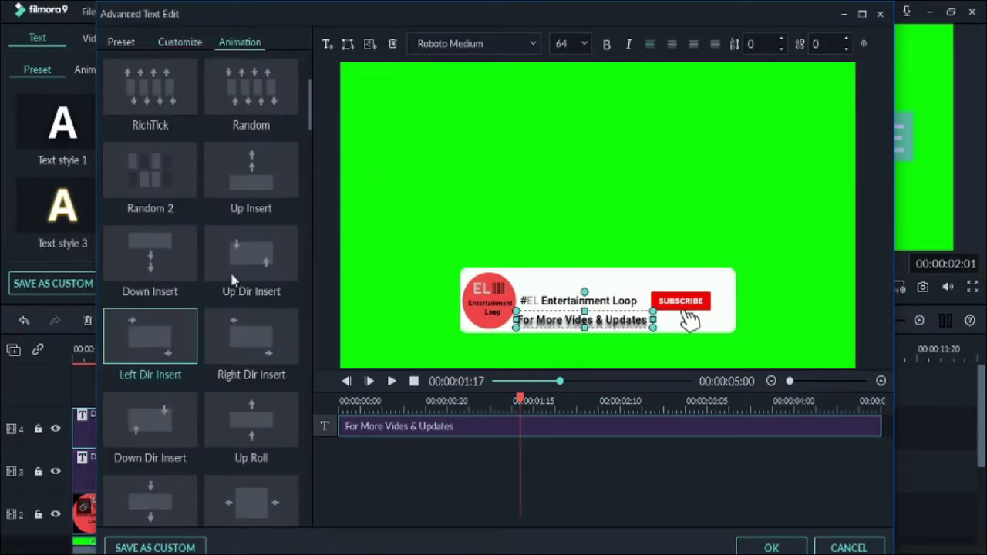
scroll(239, 300, up, 5)
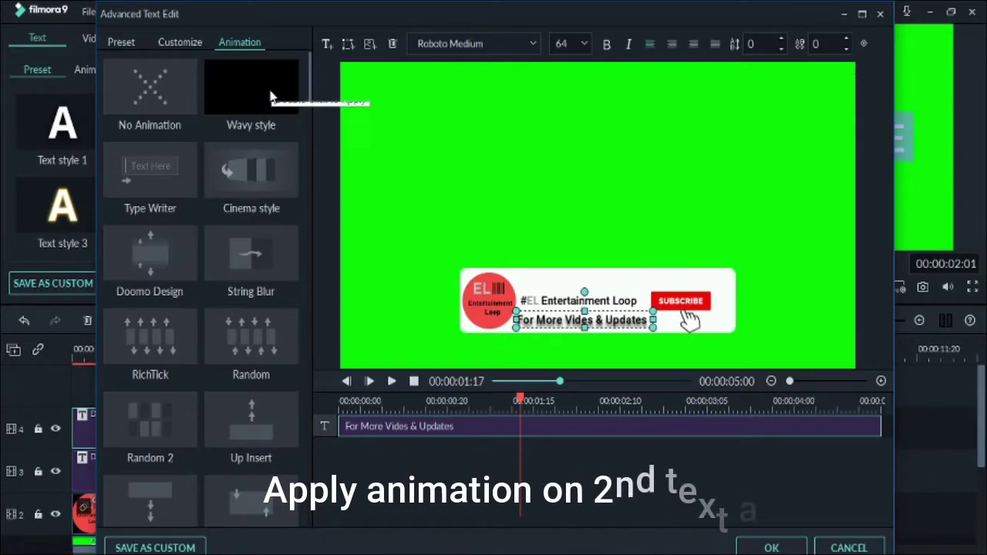
click(270, 93)
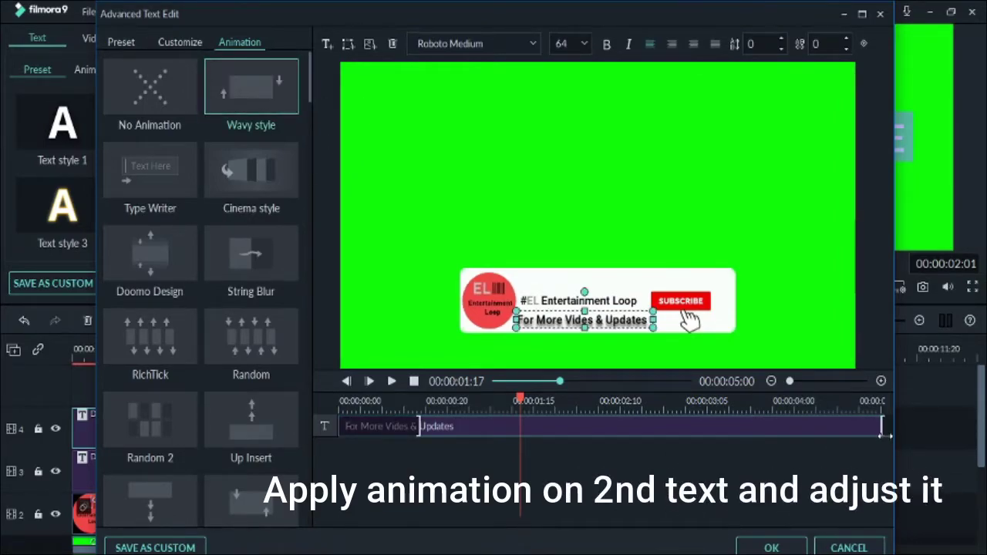
drag(884, 427, 803, 427)
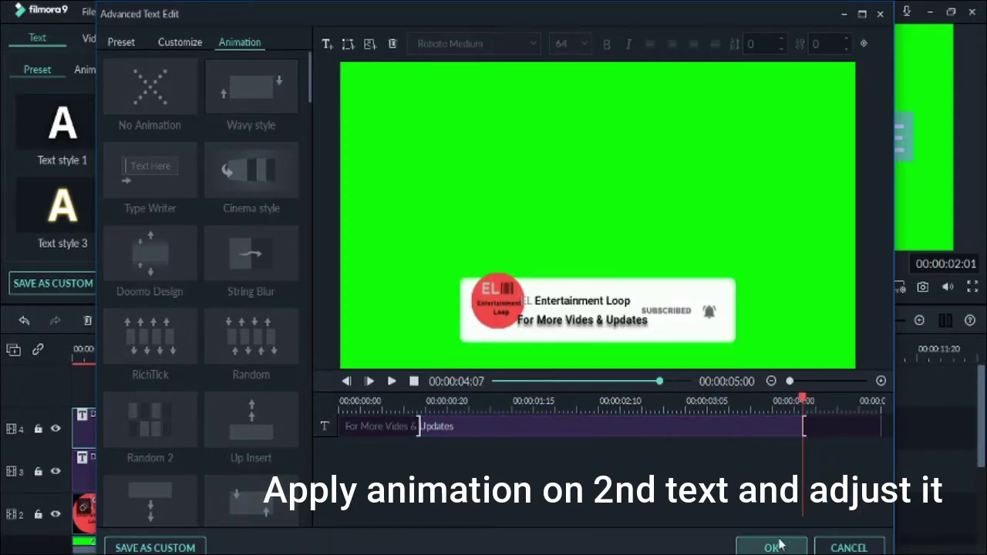
drag(418, 426, 456, 427)
drag(537, 386, 508, 383)
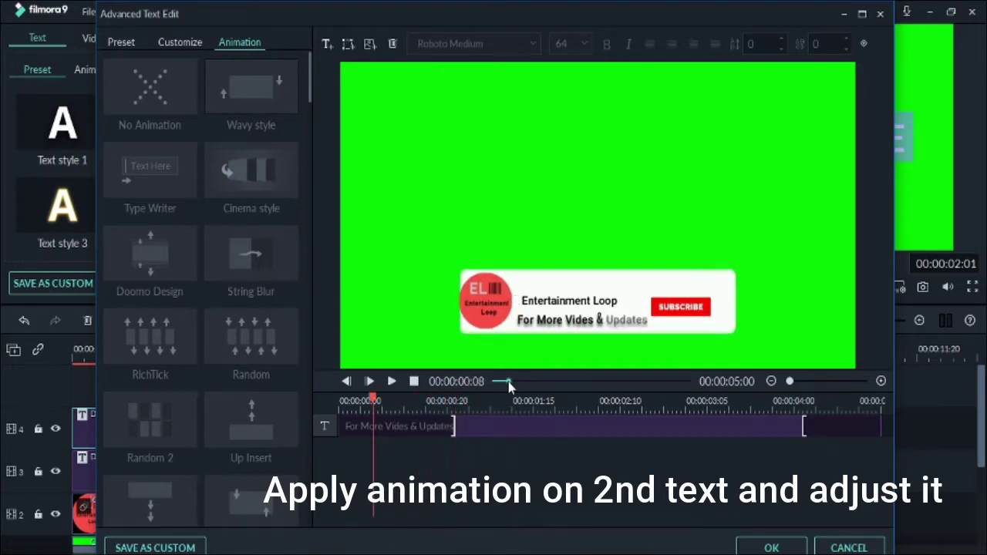
click(391, 382)
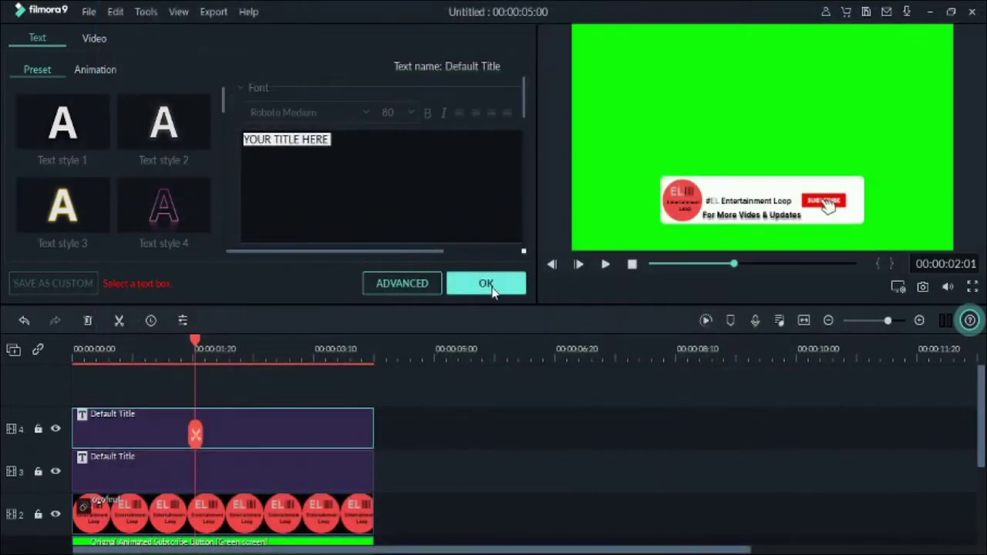
click(489, 286)
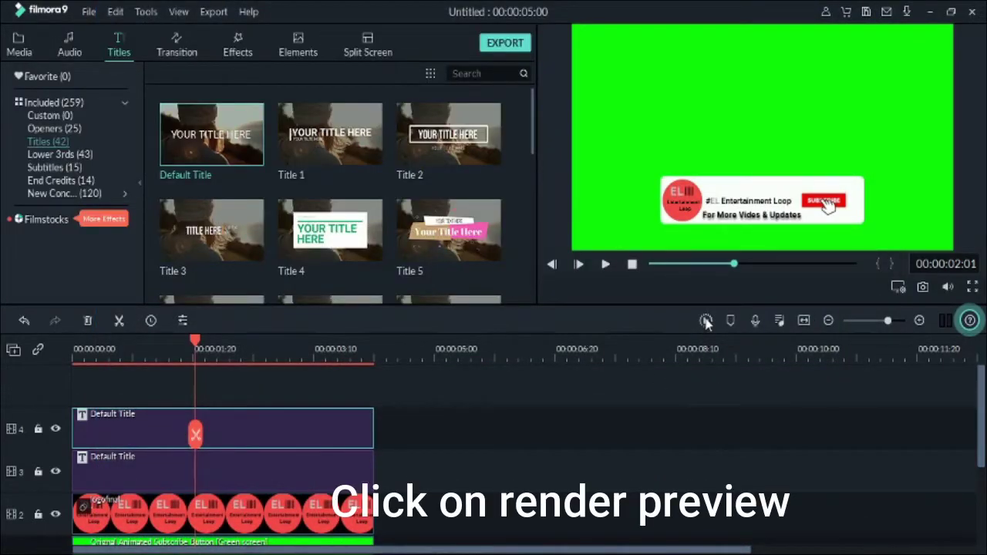
Render the timeline preview and play the finished green-screen video from the start
key(Return)
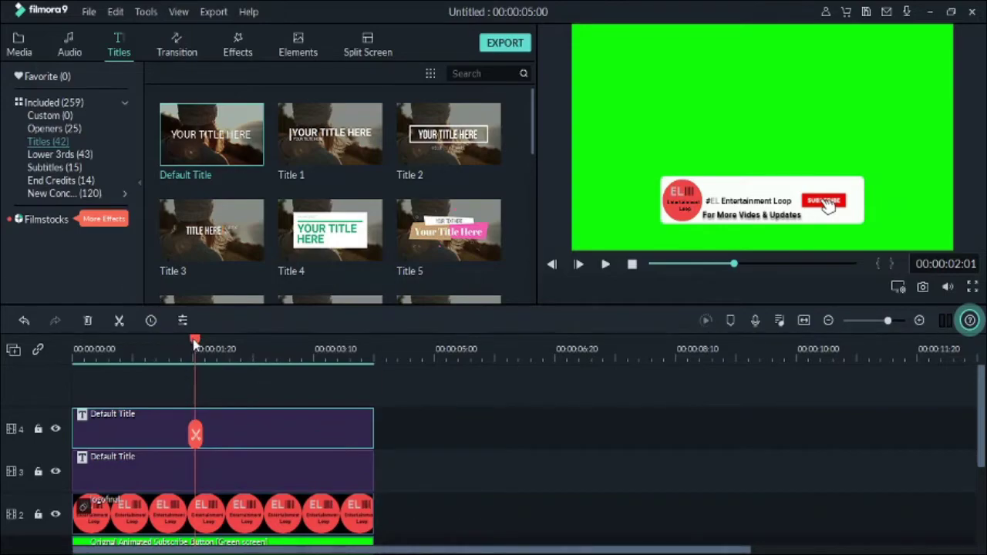
drag(194, 345, 73, 344)
click(605, 265)
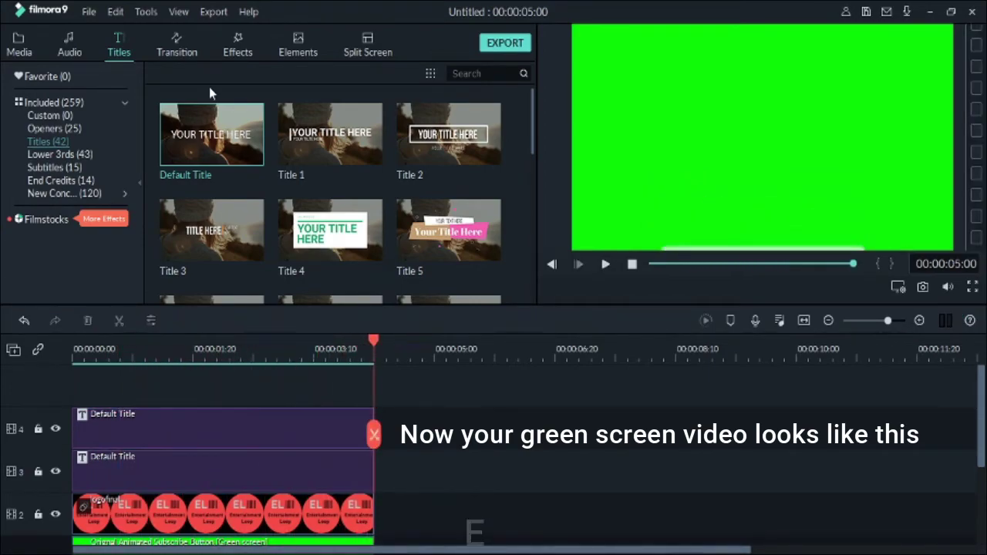
Export the green-screen project to the computer as an MP4 video at 1920x1080
click(213, 11)
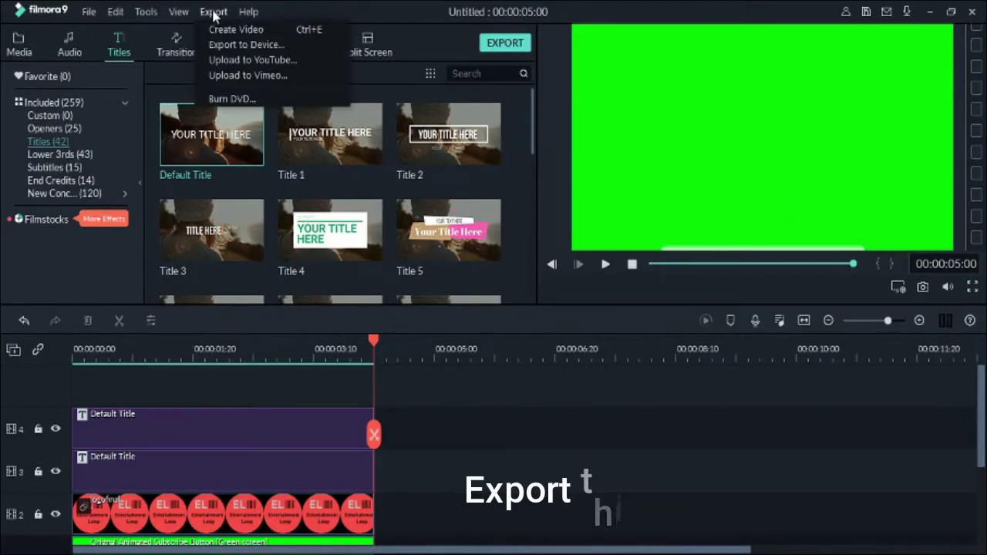
click(243, 45)
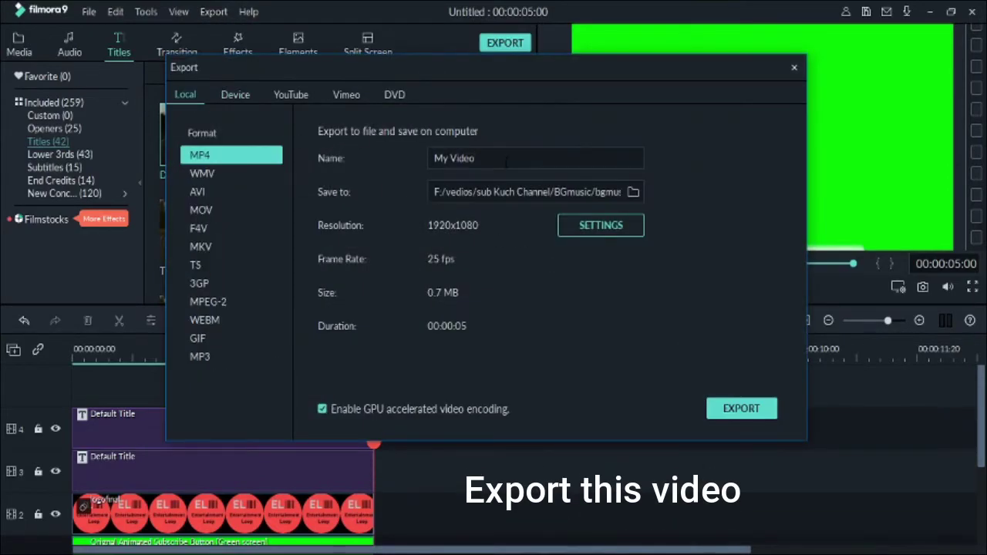
click(741, 408)
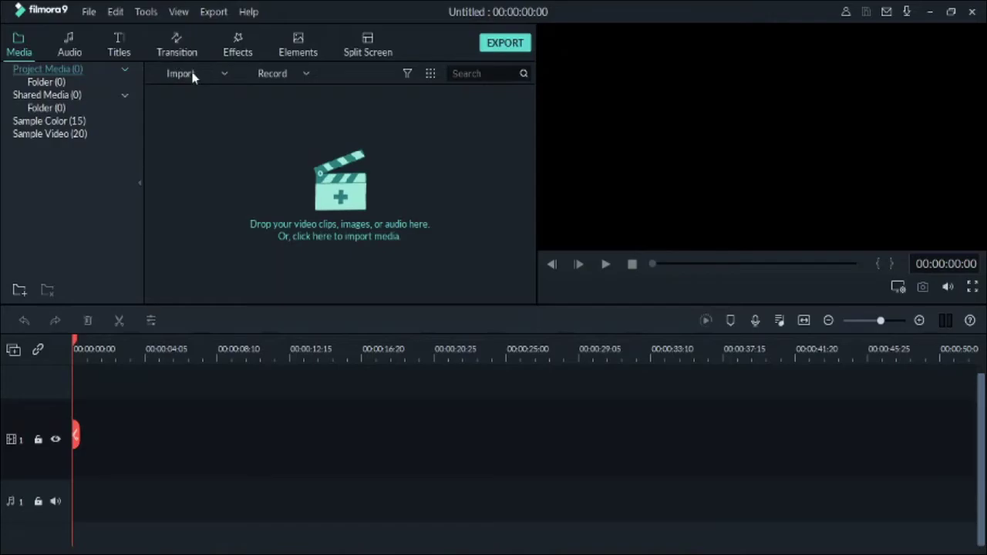
Import the 181015_Extra_DanangDrone_004 clip and the exported subscribe-and-bell-vedio file into the new project
click(193, 75)
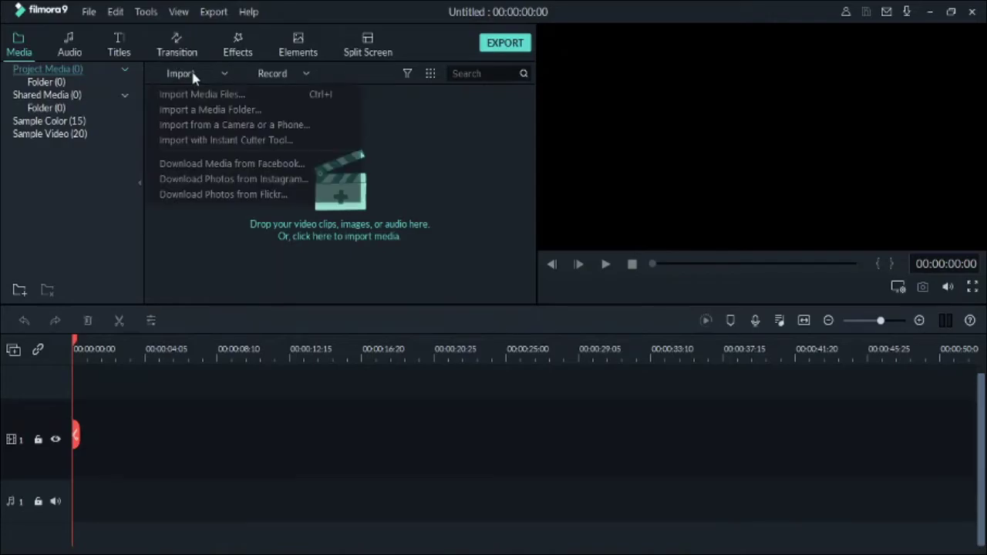
click(198, 95)
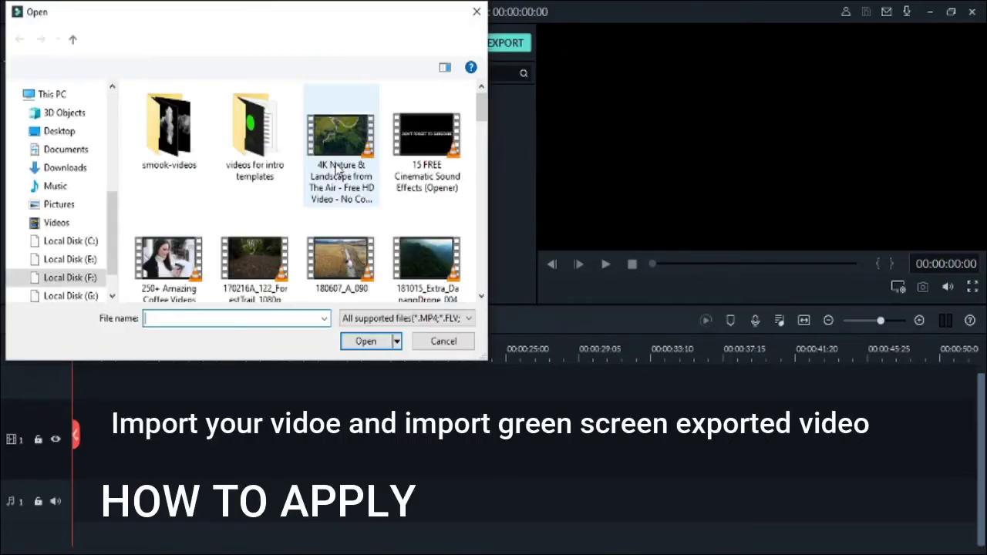
scroll(421, 221, down, 1)
double_click(421, 221)
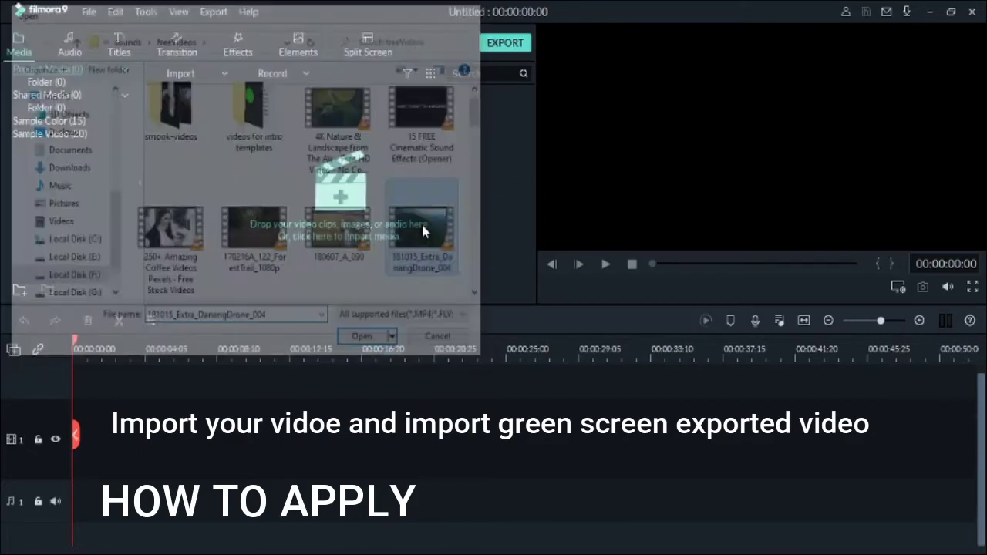
click(185, 74)
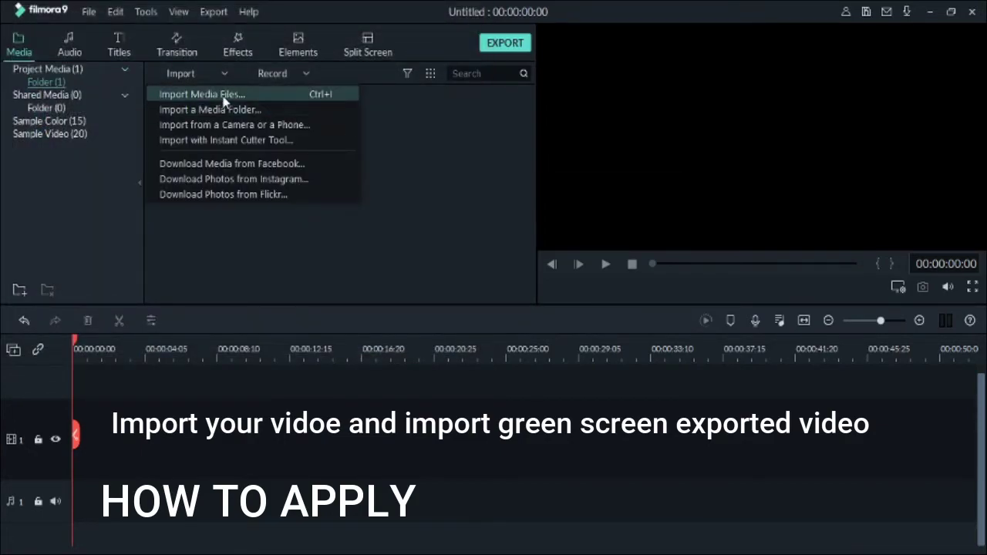
click(223, 96)
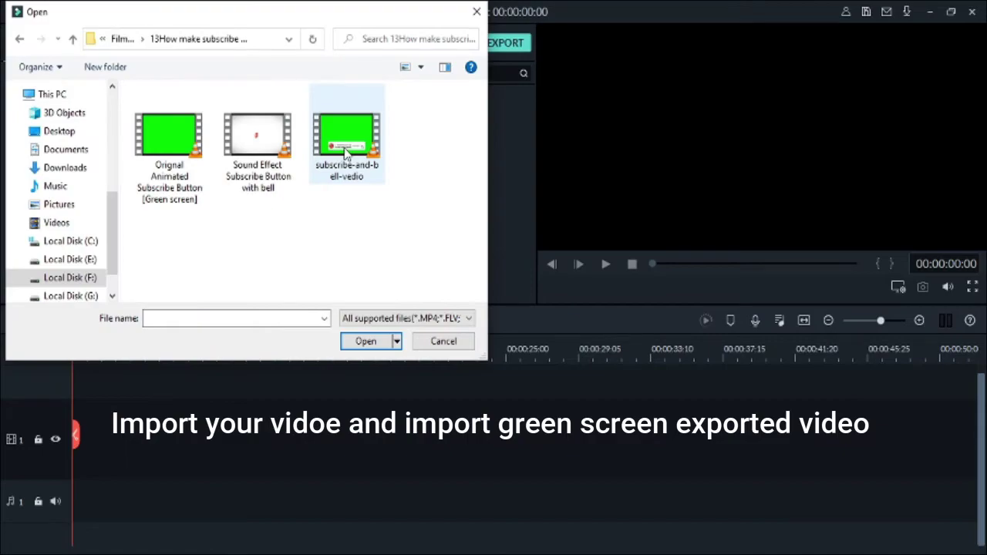
double_click(346, 155)
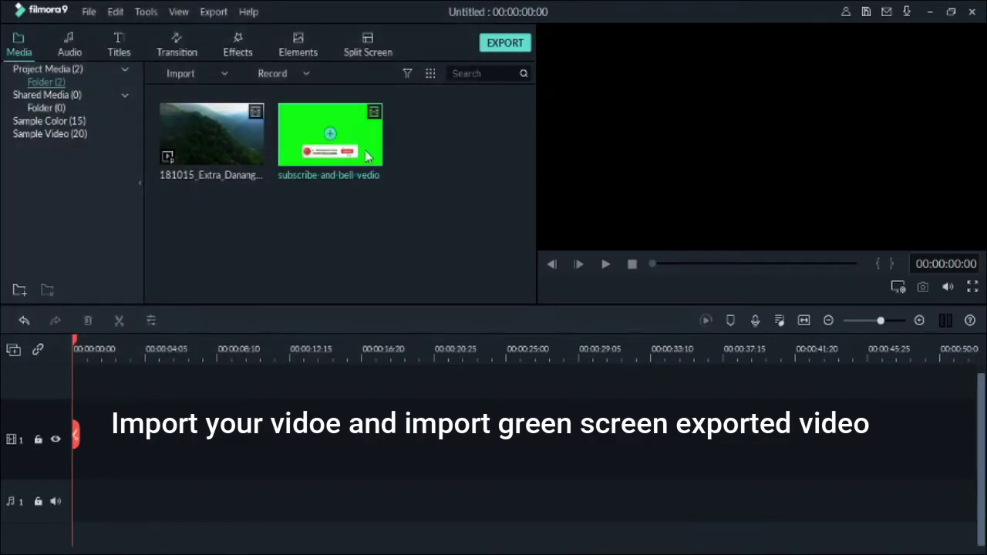
Place the drone clip at the start of video track 1 and the subscribe-and-bell-vedio clip above it on track 2
drag(223, 153, 49, 454)
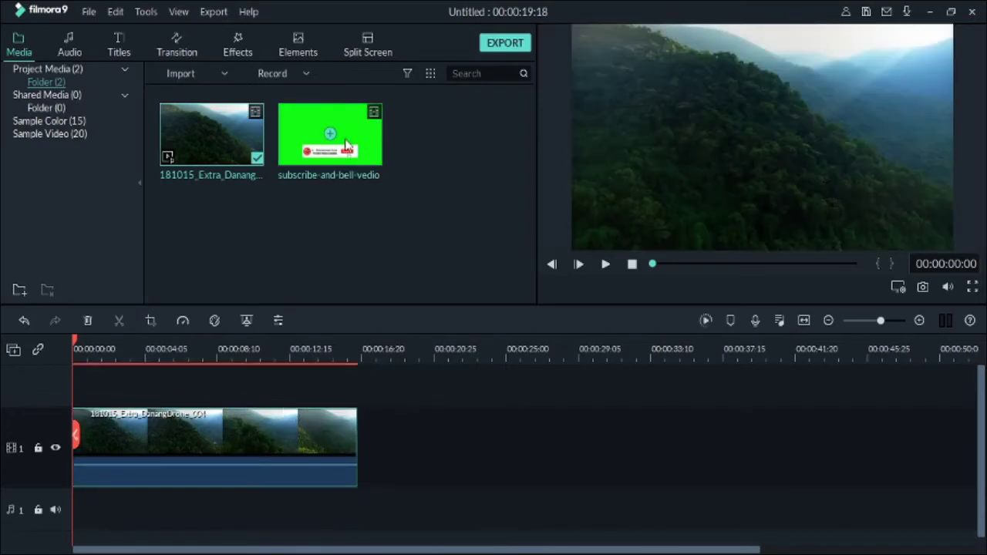
drag(351, 141, 97, 425)
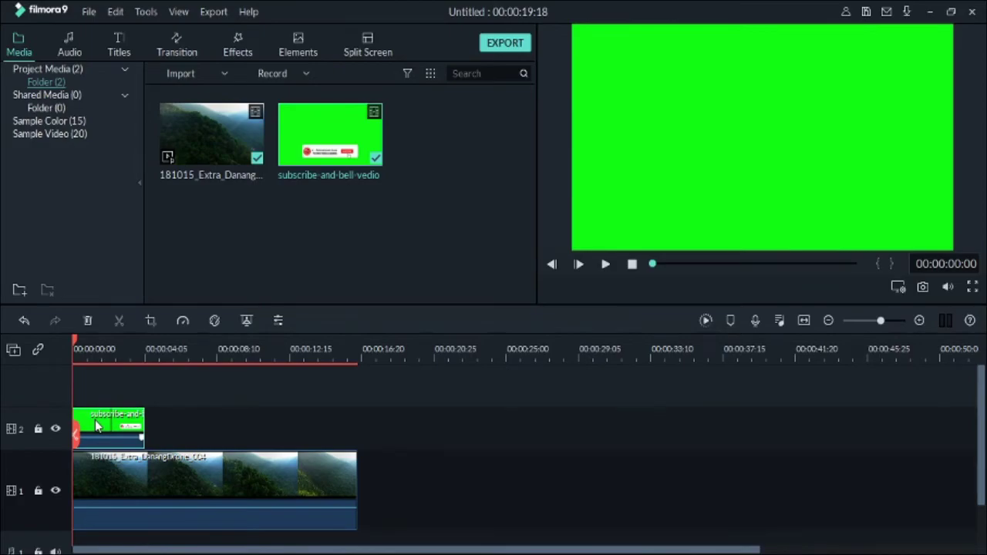
Play the timeline from the start and pause at about 00:00:03:08, with the subscribe bar in view
key(space)
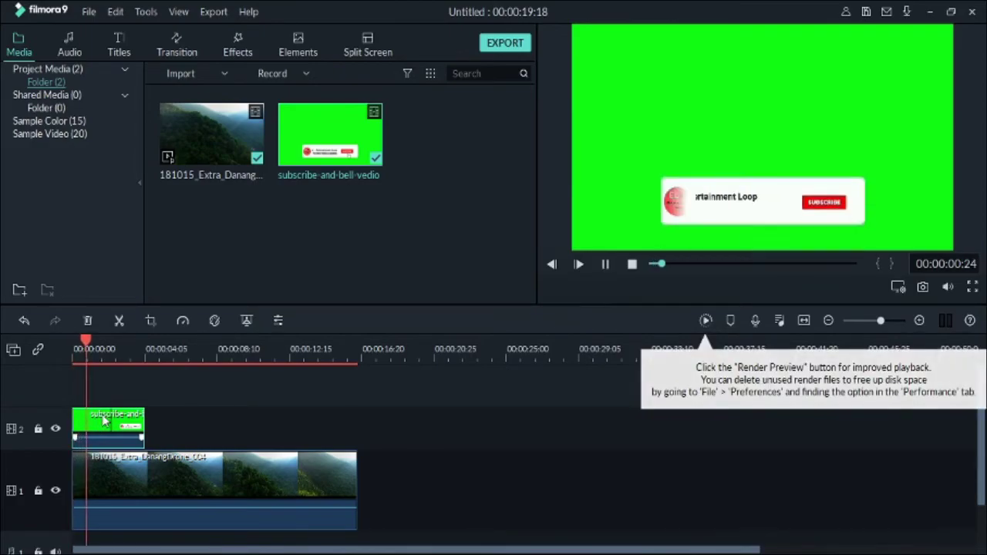
click(73, 356)
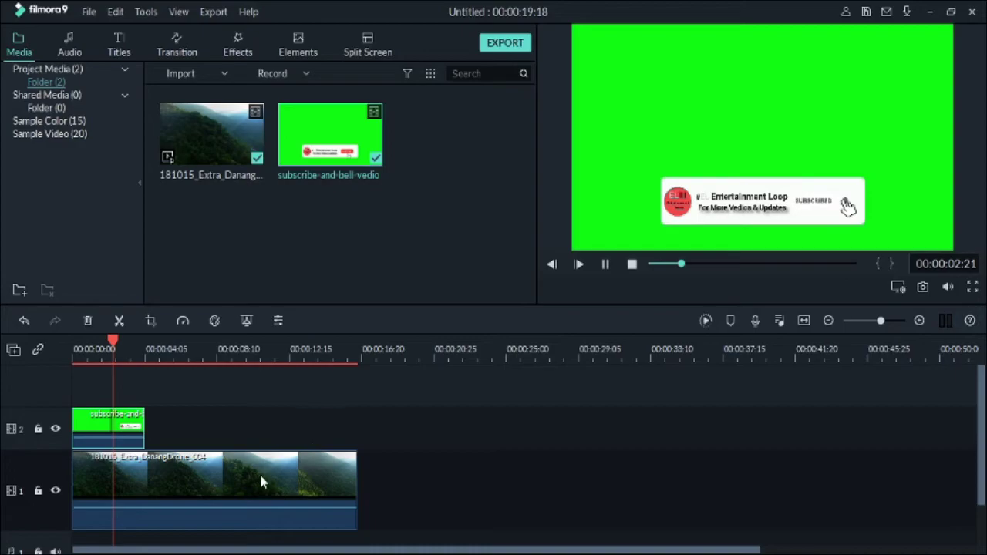
key(space)
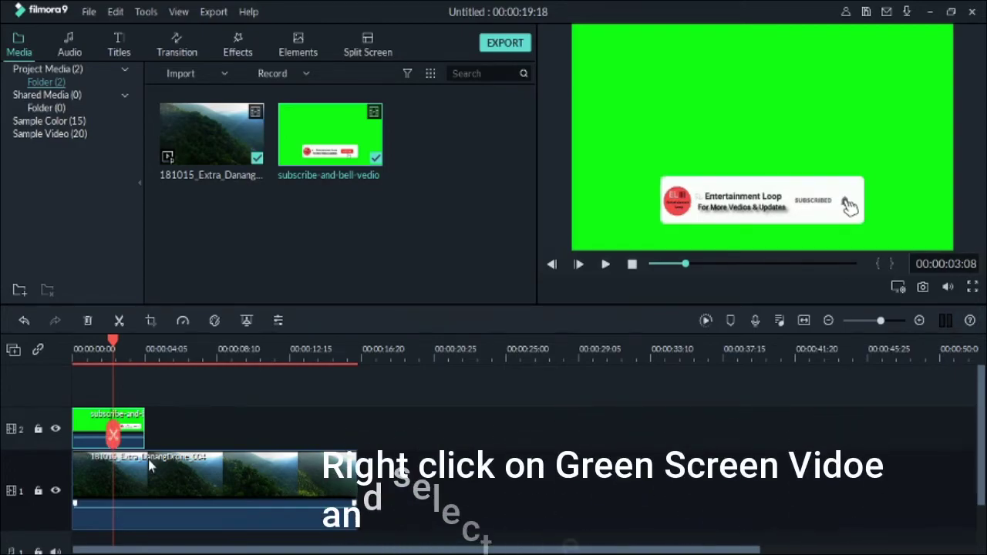
Apply the Green Screen chroma key to the subscribe-and-bell-vedio clip to remove its green background
right_click(137, 428)
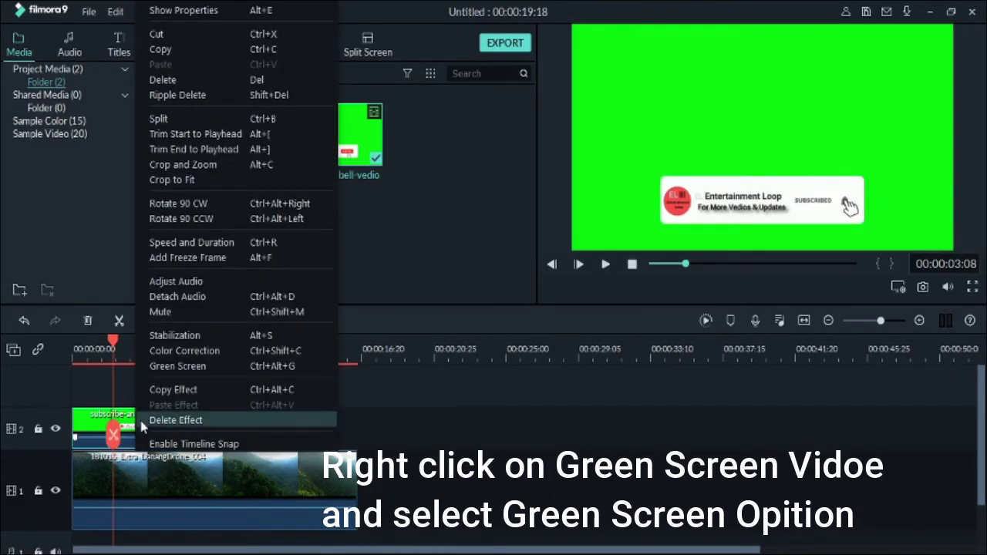
click(184, 368)
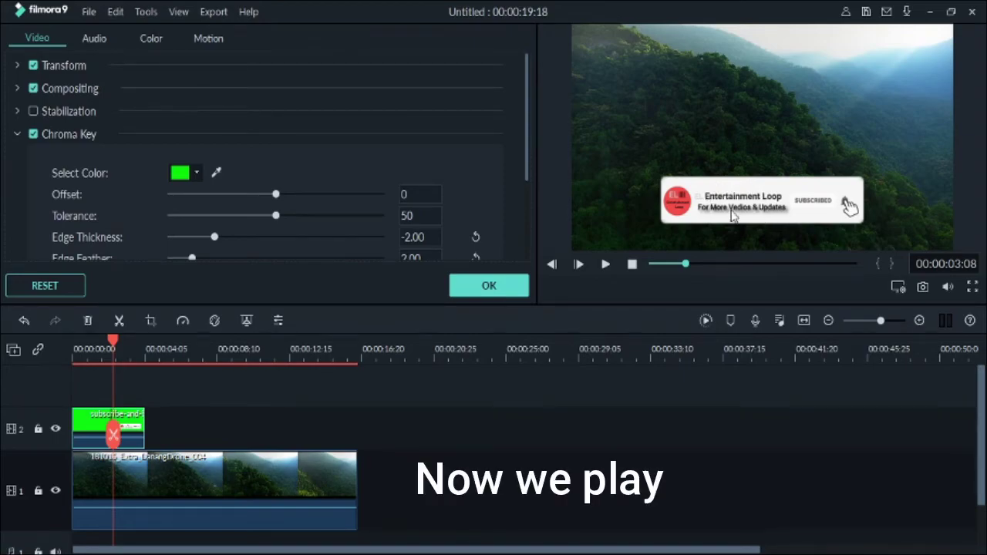
click(485, 287)
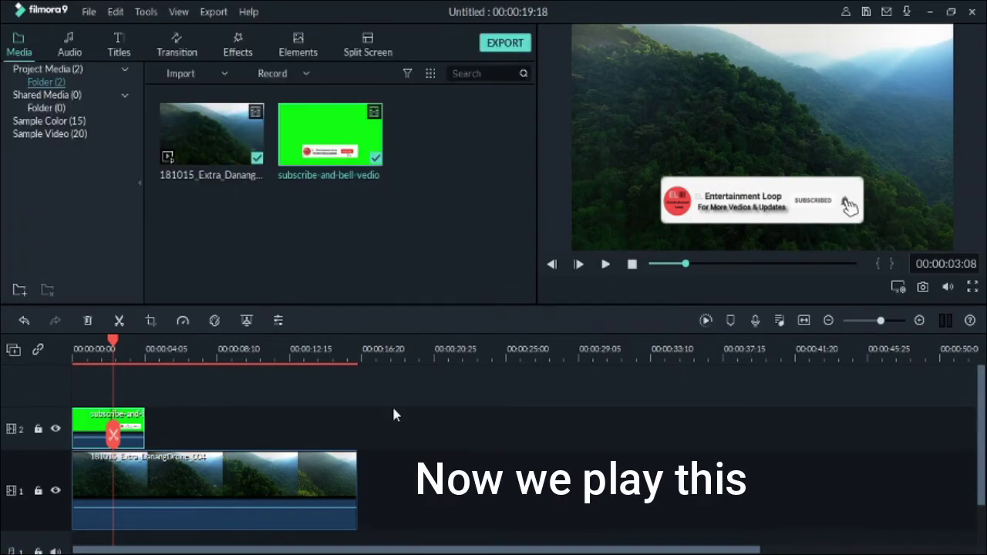
Play the composited video from the start to check the subscribe button over the drone footage, and replay it
drag(114, 339, 38, 358)
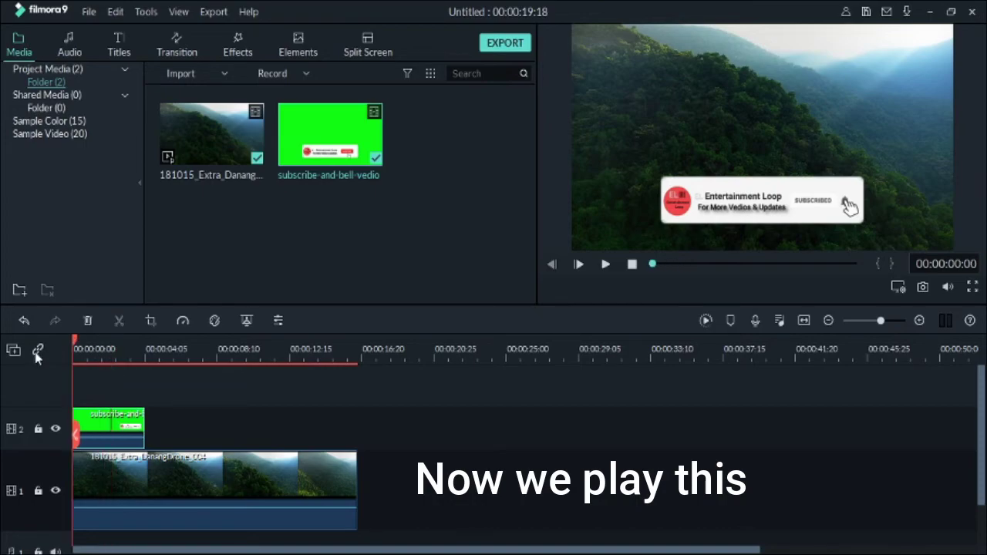
key(space)
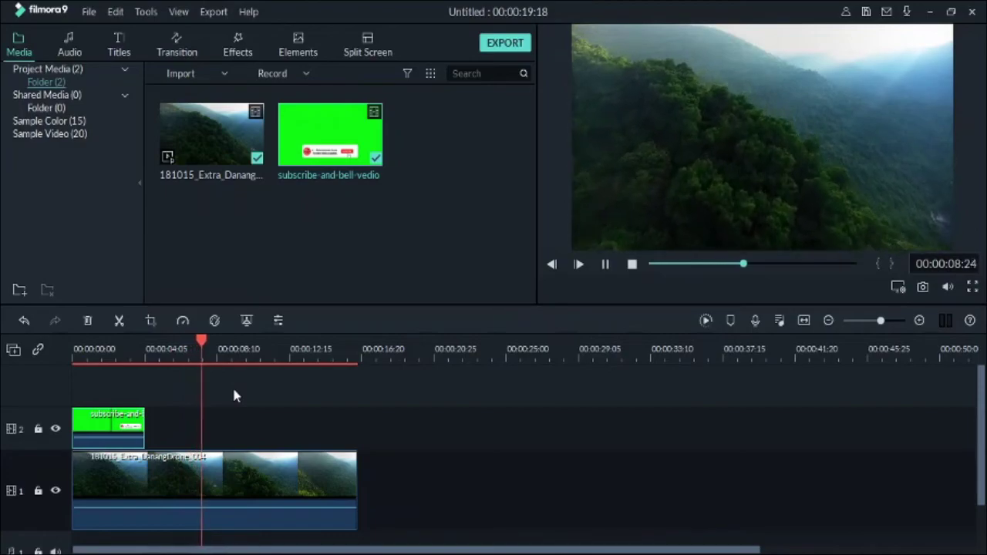
key(ctrl+slash)
key(space)
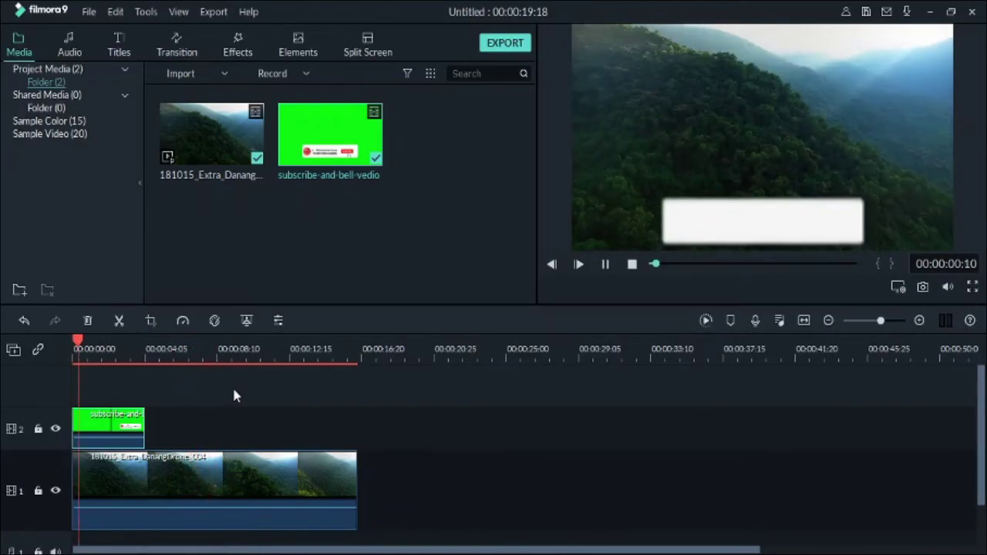